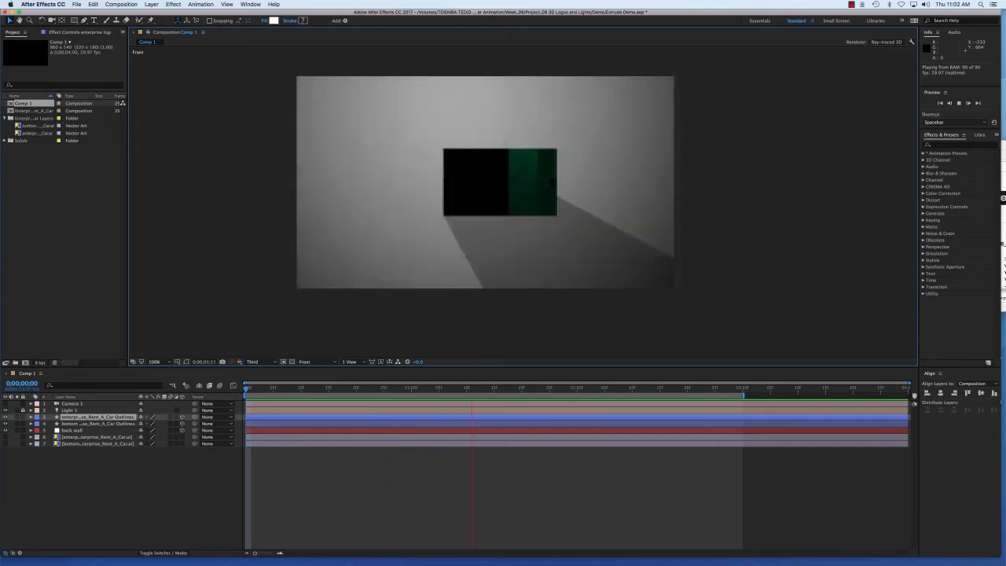
# - Stop the animation preview and inspect the Light 1 layer's light options
pyautogui.press(',')
pyautogui.press('.')
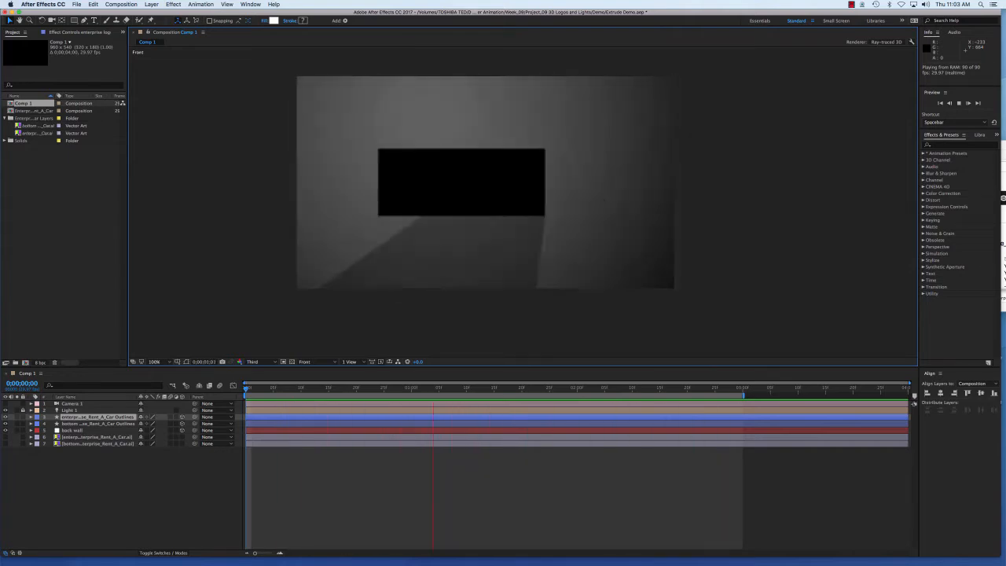
pyautogui.press('space')
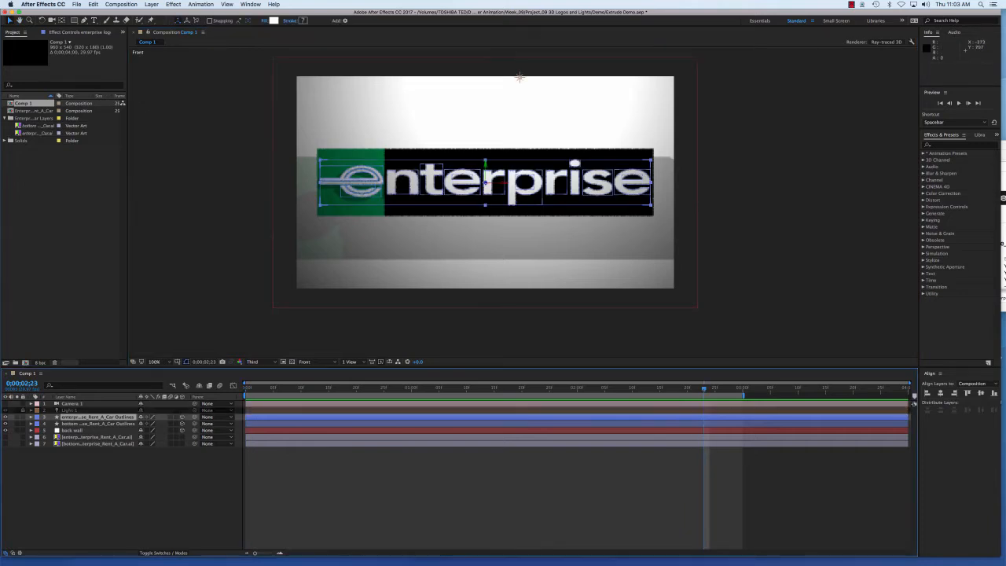
pyautogui.press('F2')
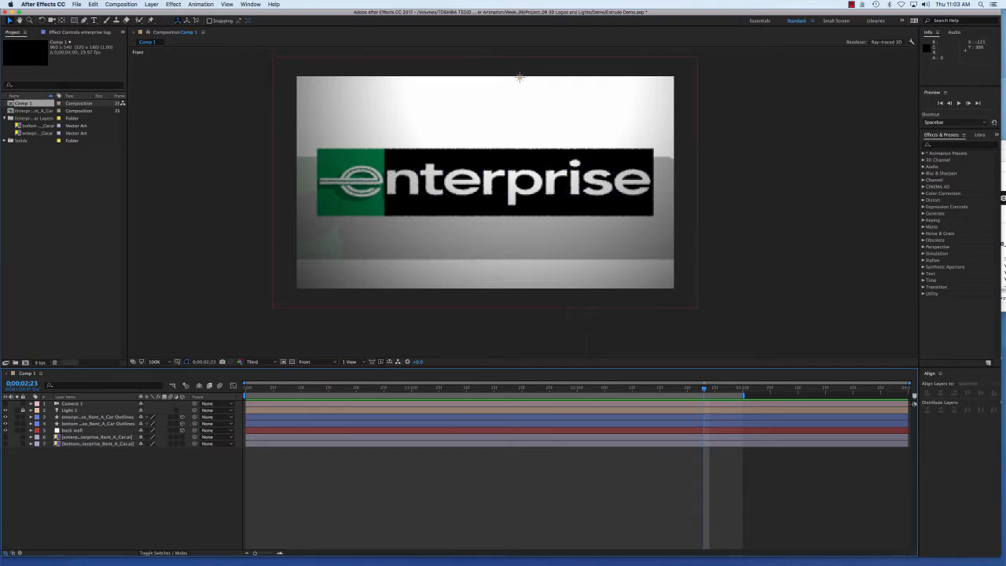
pyautogui.click(210, 220)
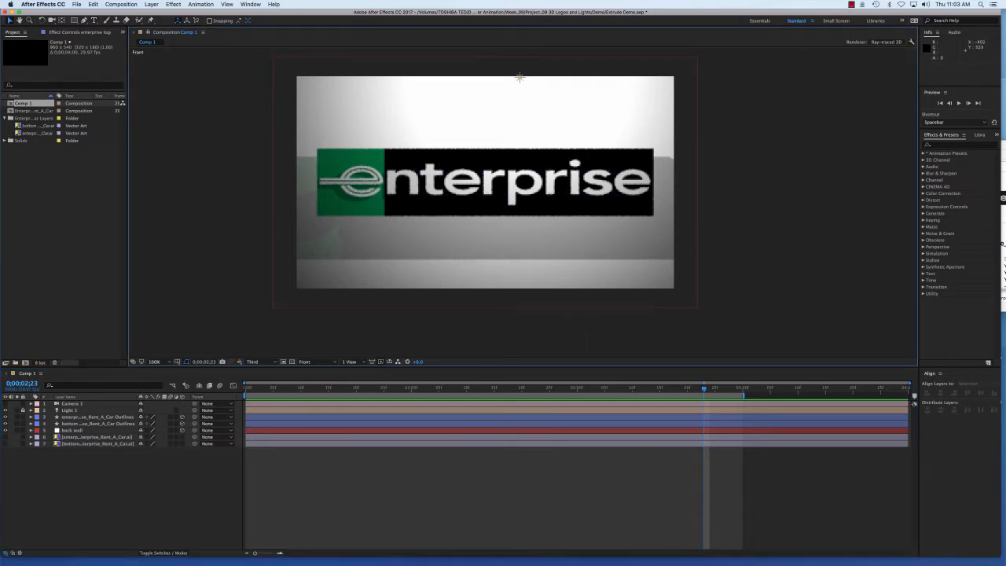
pyautogui.click(94, 488)
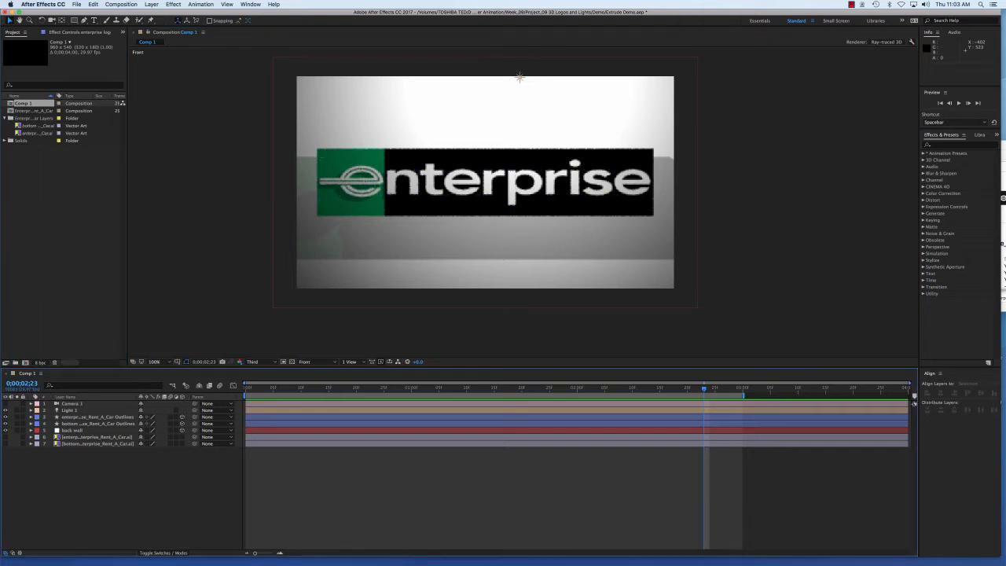
pyautogui.click(30, 410)
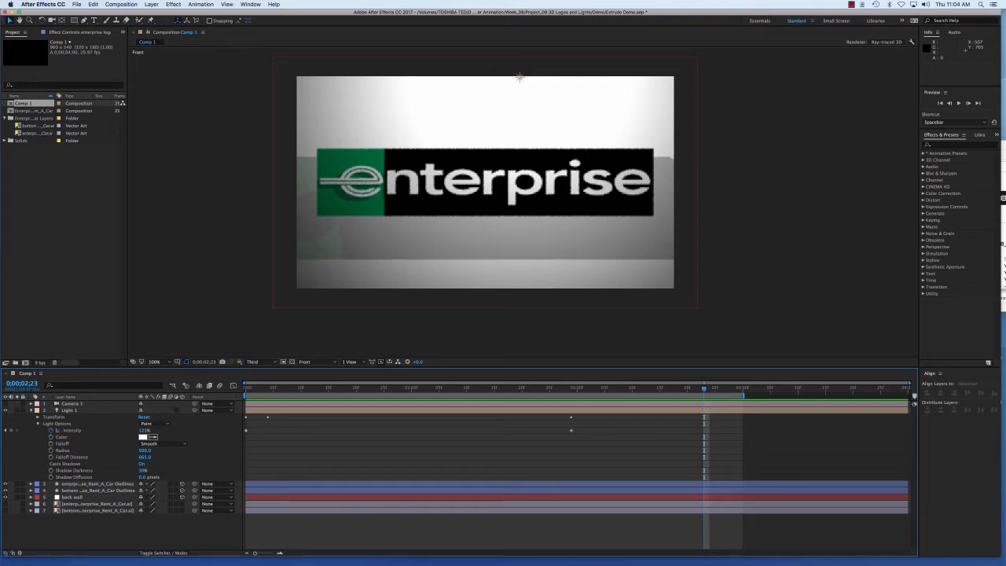
pyautogui.click(31, 410)
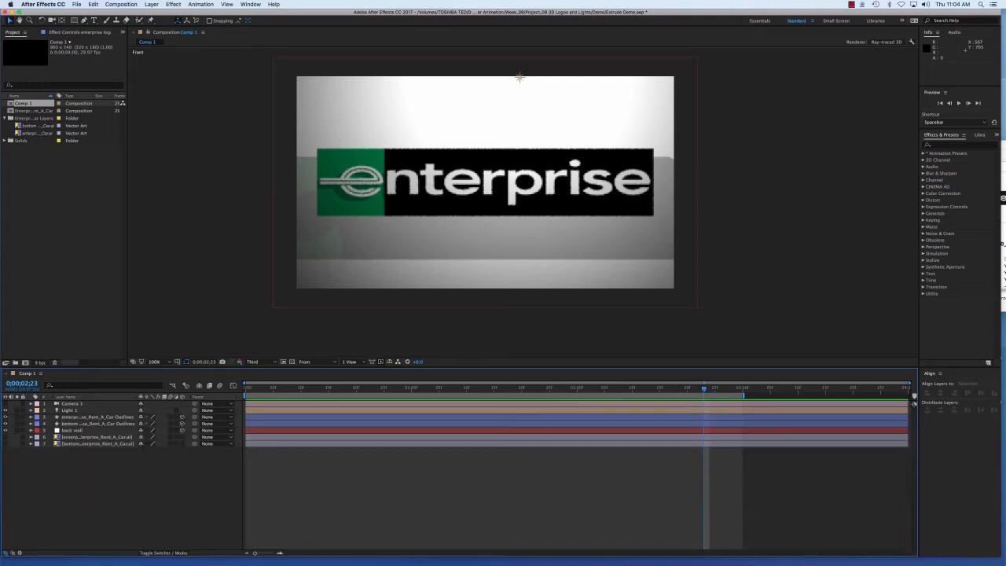
# - Examine the back wall layer's placement behind the logo in the Top view and return to the Front view
pyautogui.click(72, 430)
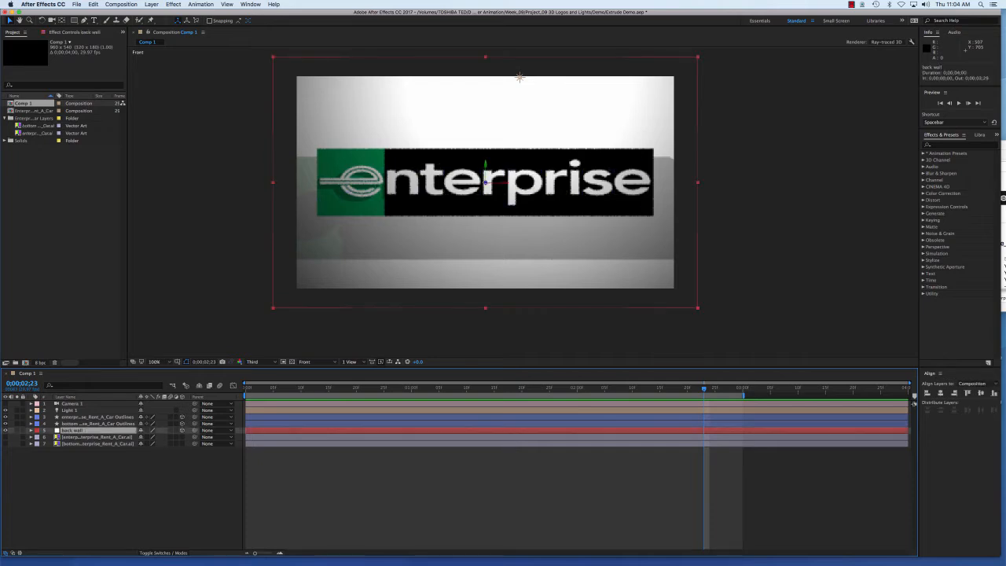
pyautogui.click(317, 361)
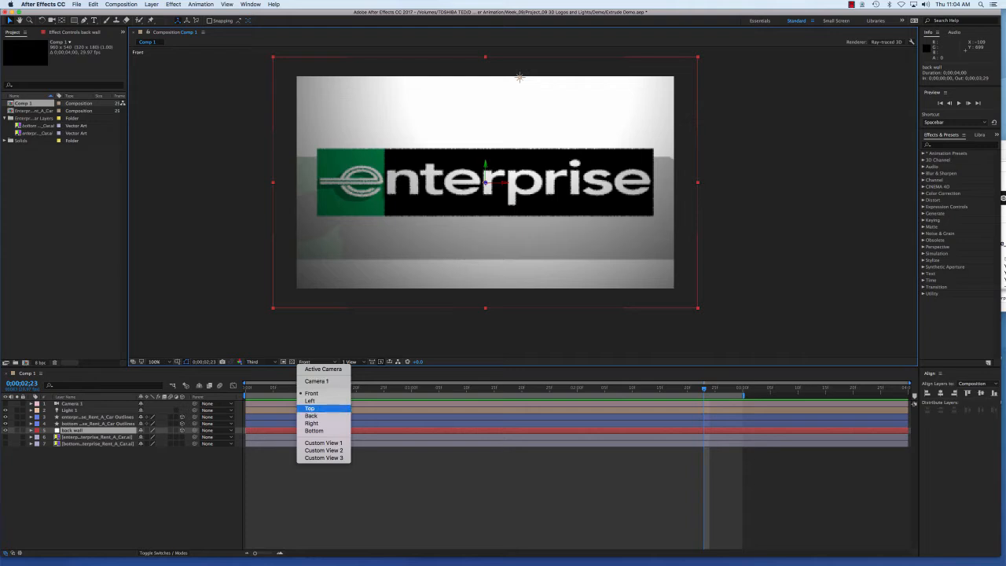
pyautogui.click(311, 408)
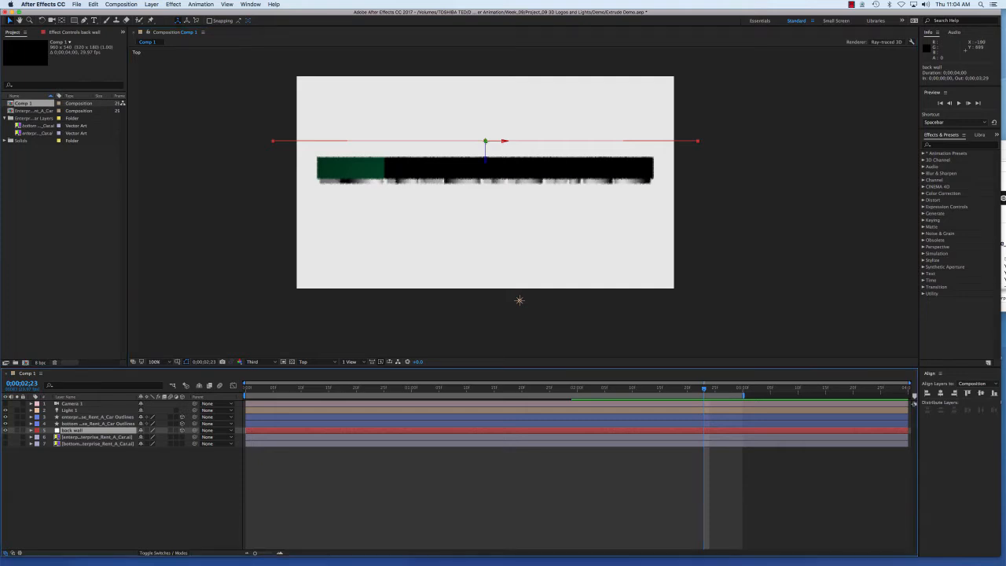
pyautogui.doubleClick(73, 430)
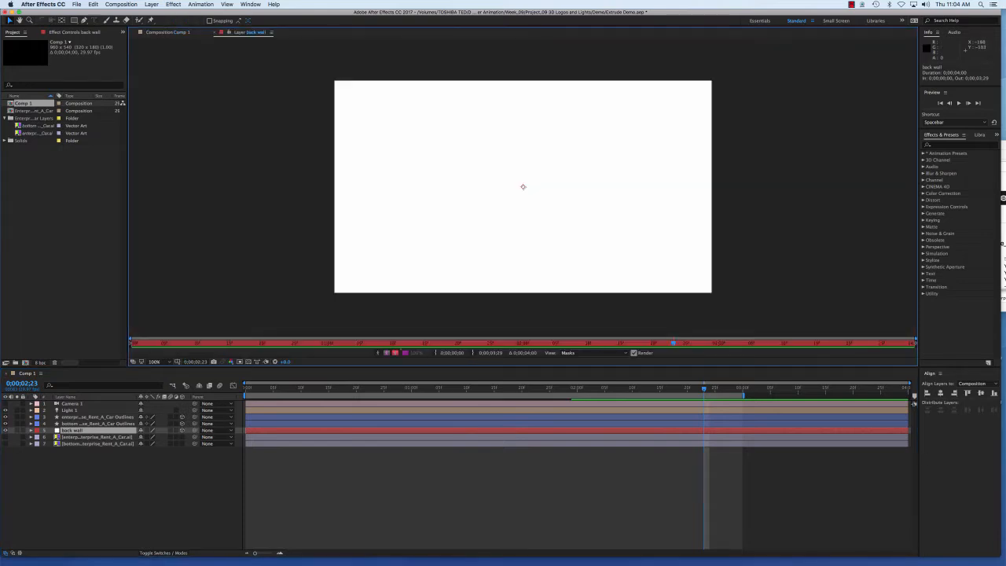
pyautogui.click(213, 32)
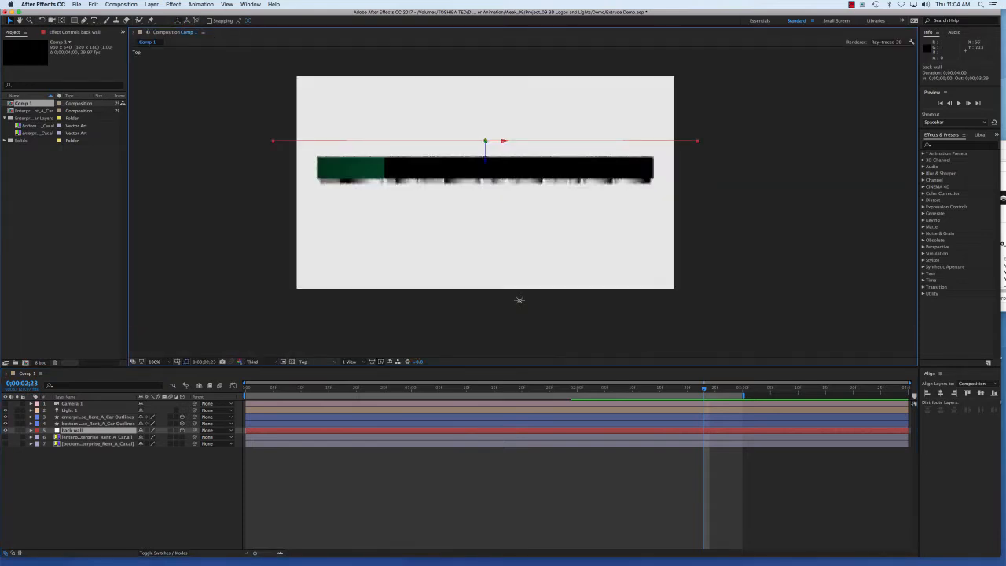
pyautogui.click(303, 362)
pyautogui.click(314, 380)
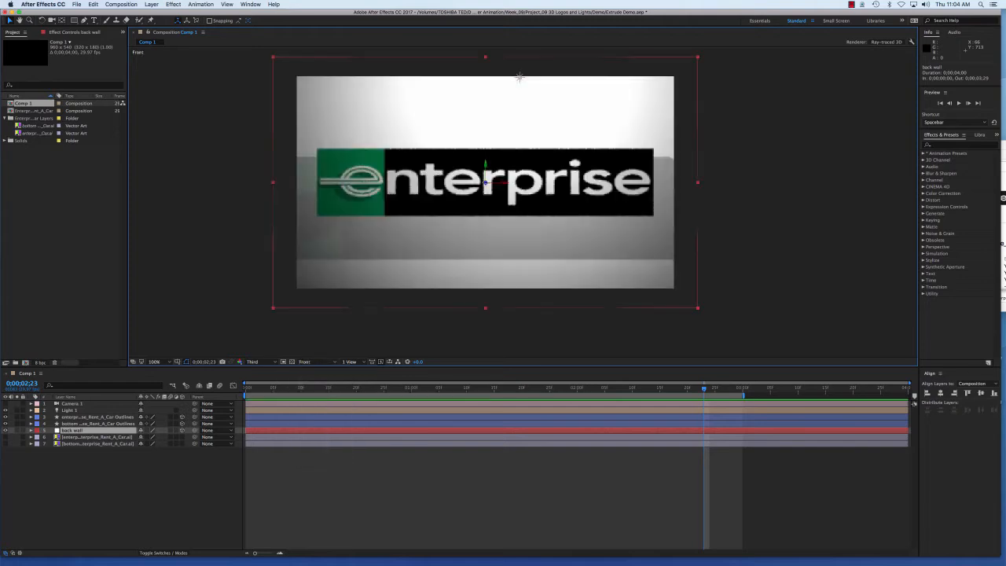
pyautogui.press('F2')
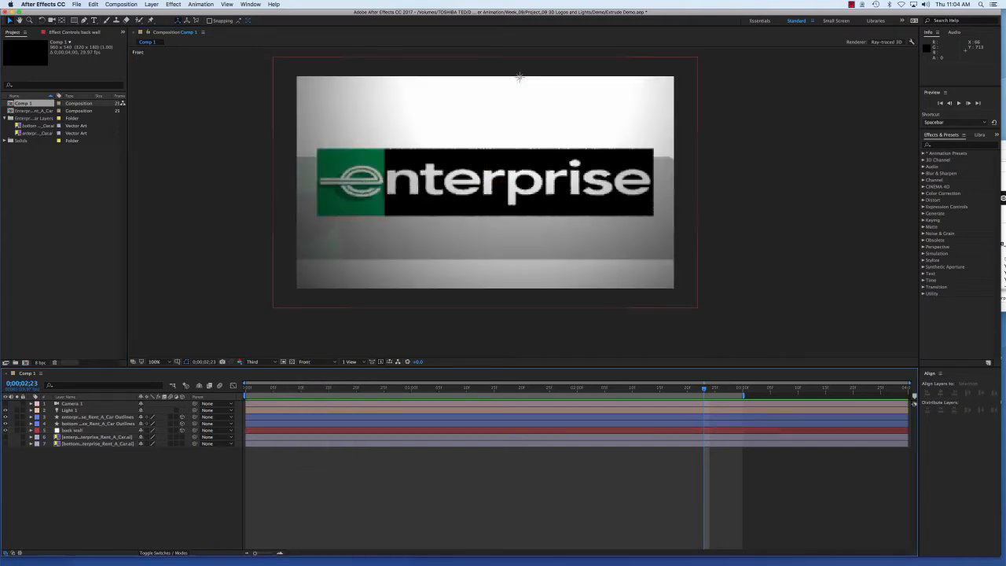
pyautogui.click(519, 77)
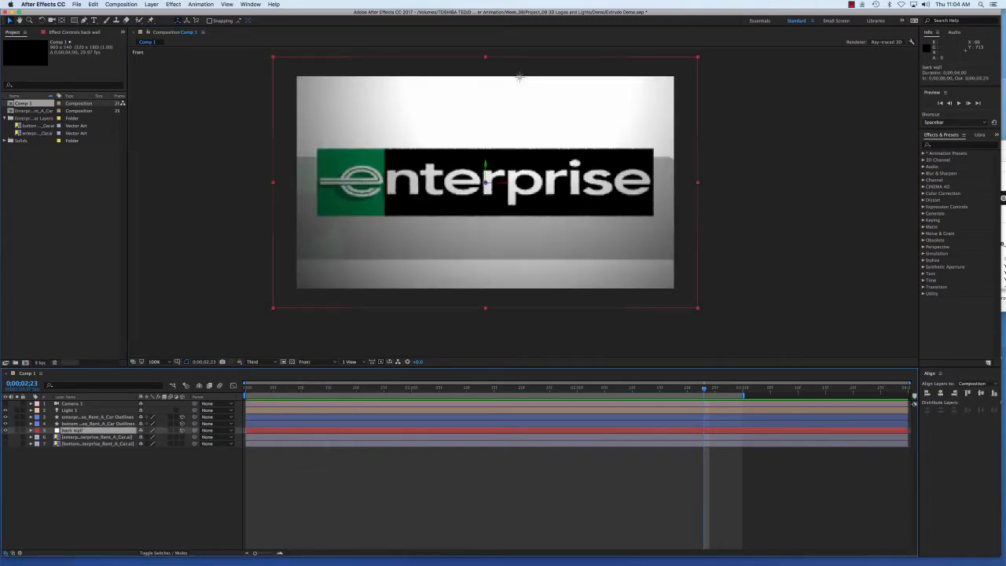
pyautogui.press('super+Down')
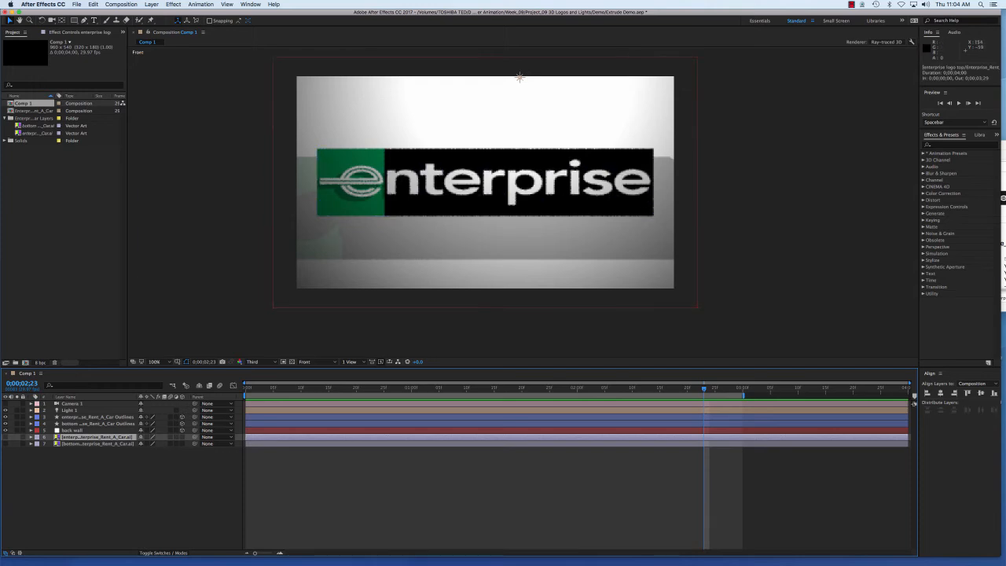
pyautogui.click(151, 4)
pyautogui.moveTo(157, 13)
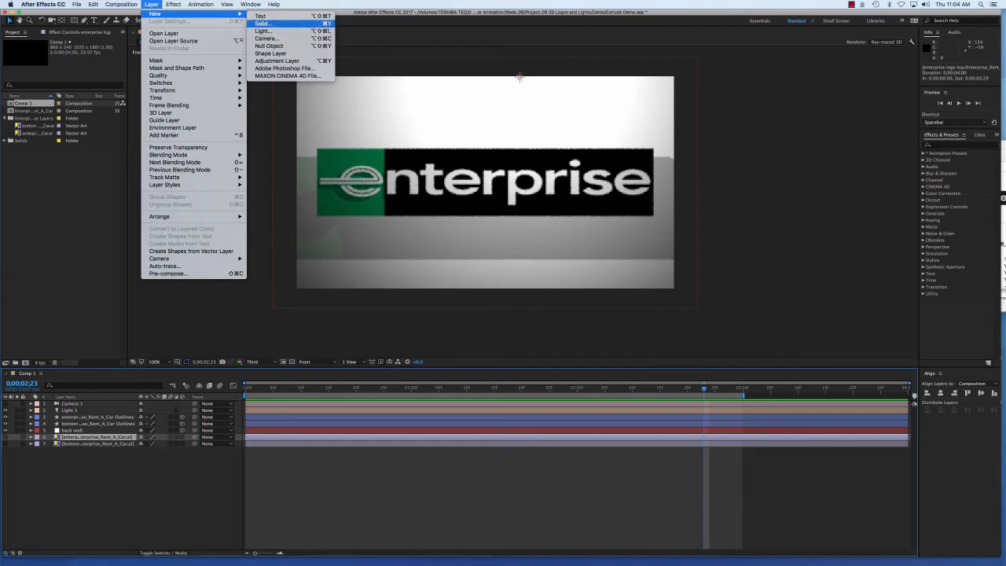
pyautogui.click(262, 23)
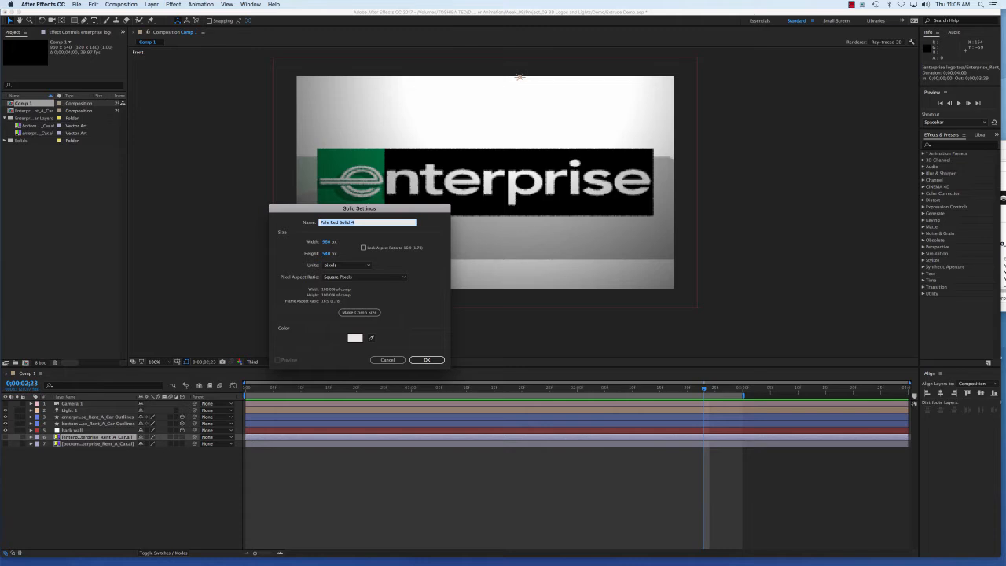
pyautogui.moveTo(359, 209); pyautogui.dragTo(163, 141)
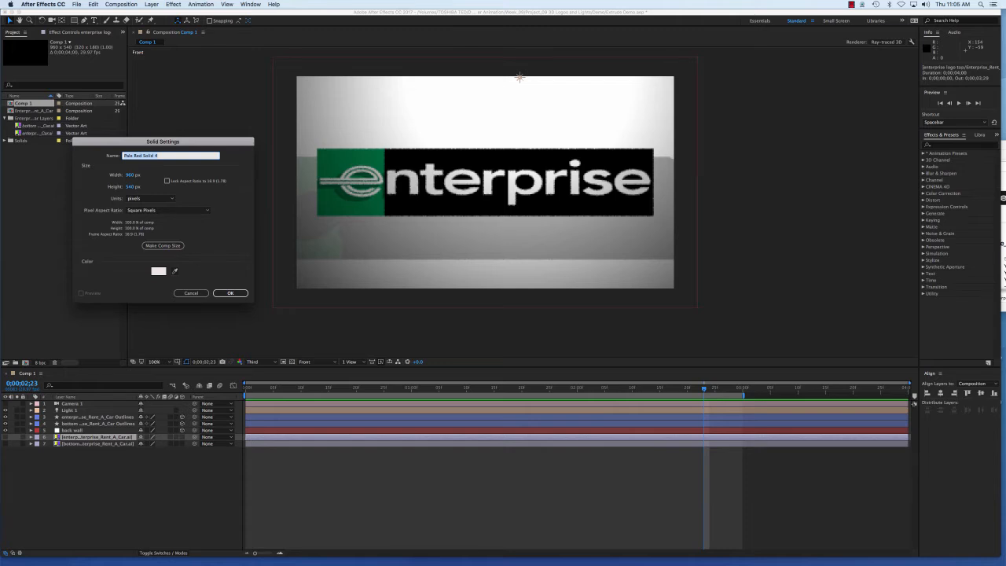
pyautogui.press('Escape')
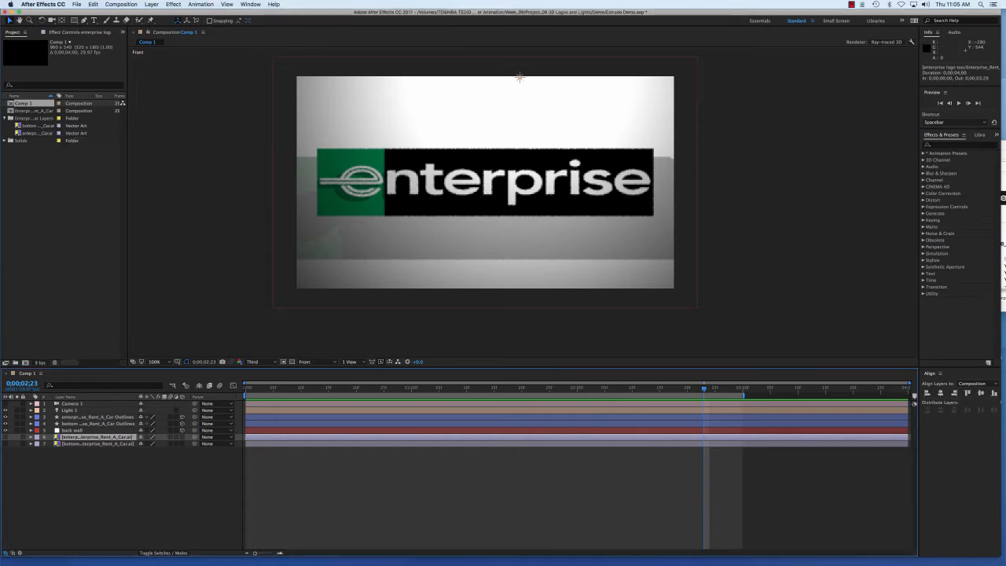
pyautogui.click(152, 4)
pyautogui.moveTo(158, 13)
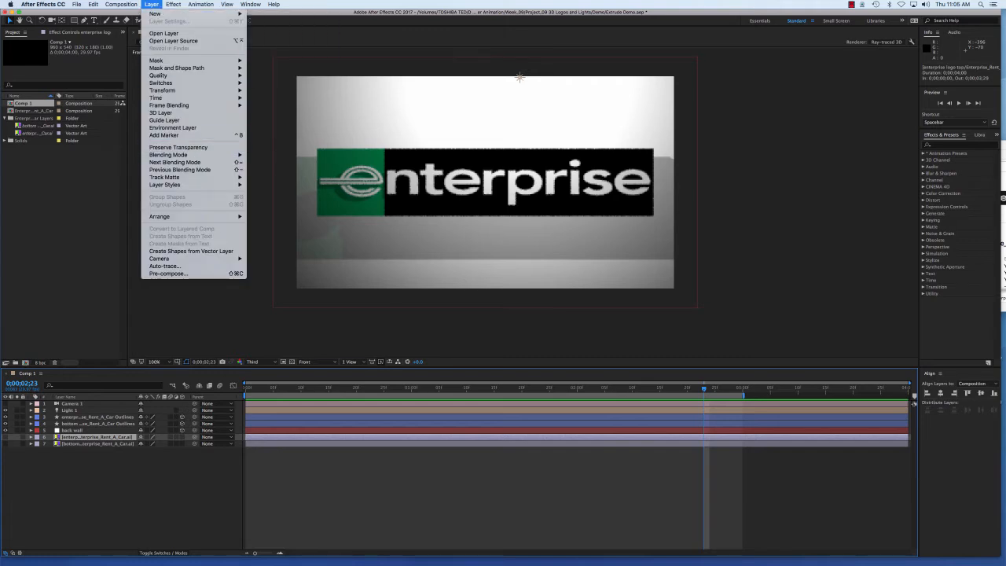
pyautogui.click(147, 348)
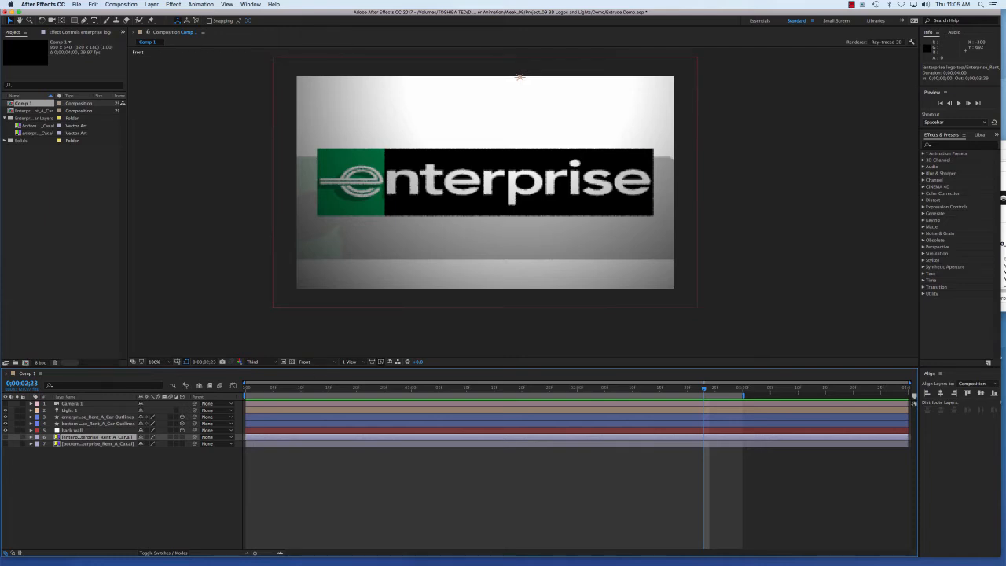
# - Check the back wall's distance from the logo in the Top view again, restoring the Front view and clearing the selection
pyautogui.click(253, 362)
pyautogui.click(316, 361)
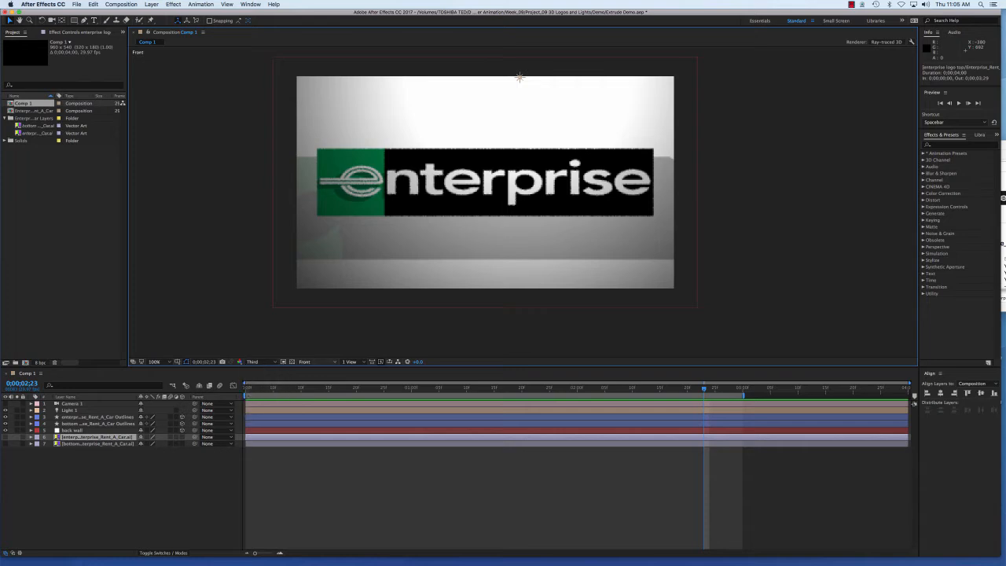
pyautogui.click(315, 362)
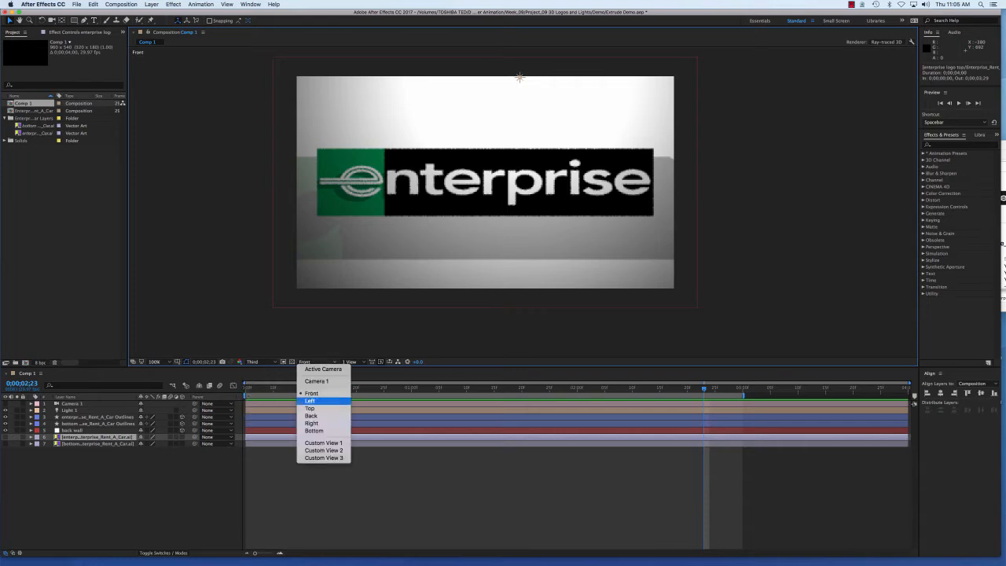
pyautogui.click(311, 408)
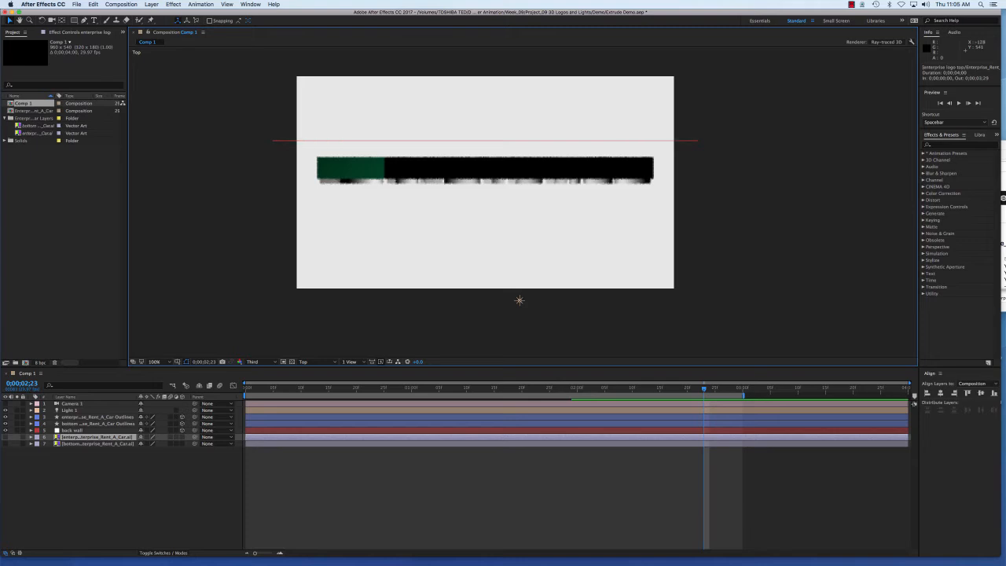
pyautogui.click(72, 430)
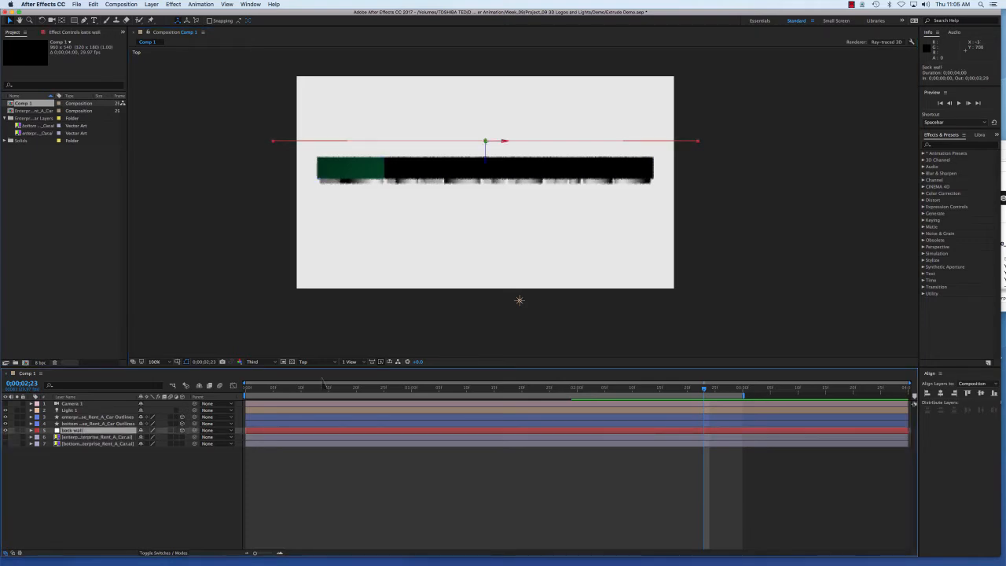
pyautogui.click(305, 362)
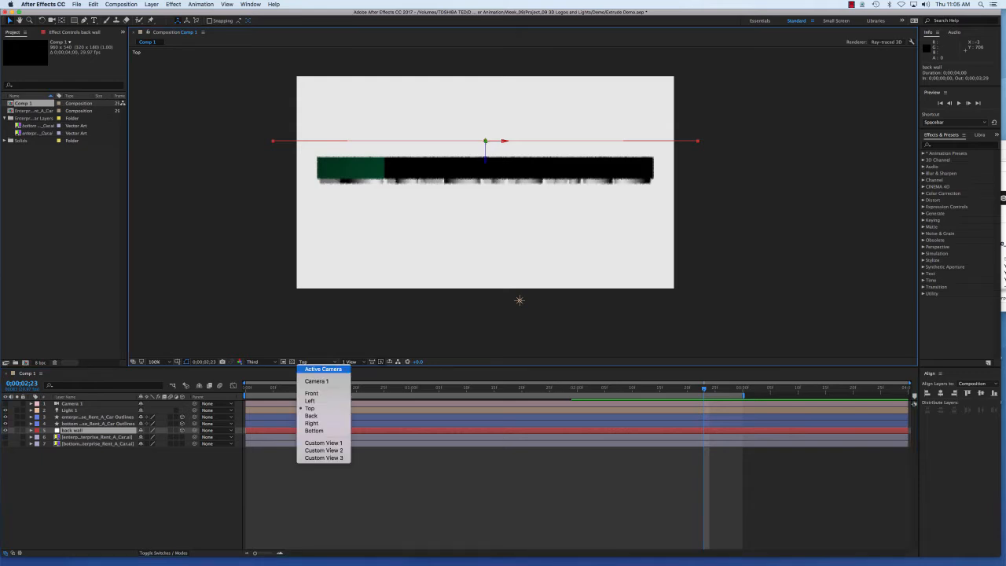
pyautogui.click(312, 392)
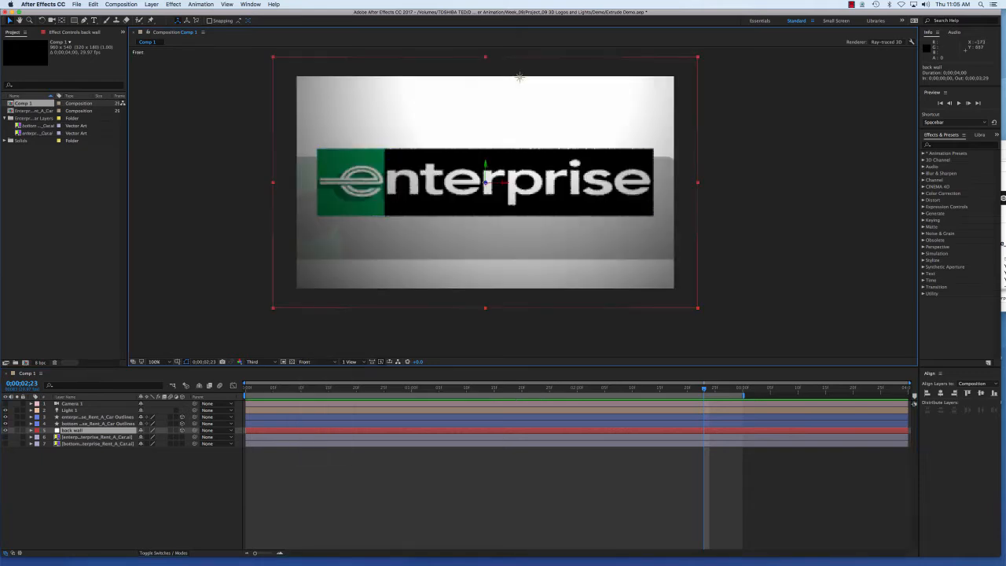
pyautogui.click(224, 342)
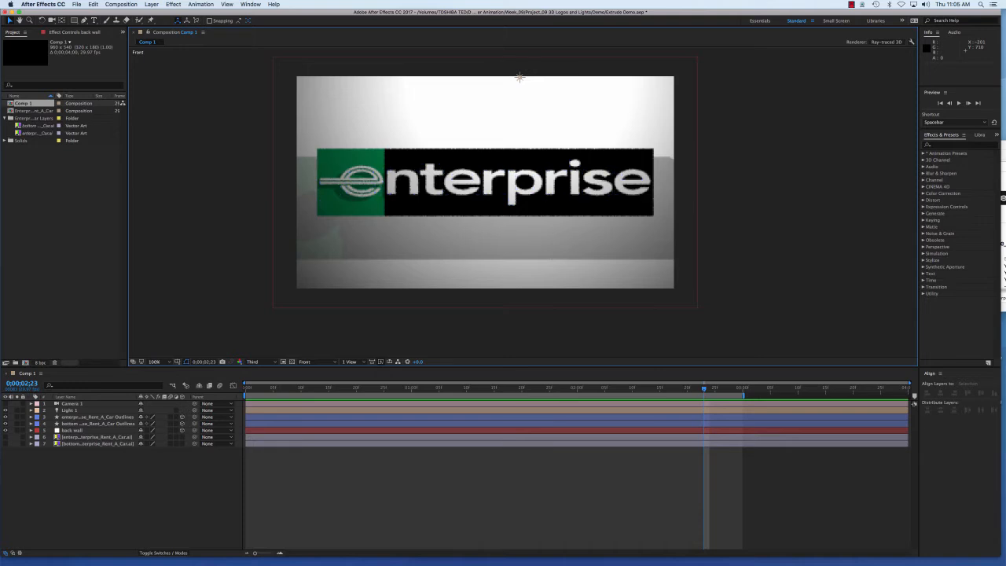
# - Select the Light 1 layer and examine its Position keyframes and motion path
pyautogui.click(519, 77)
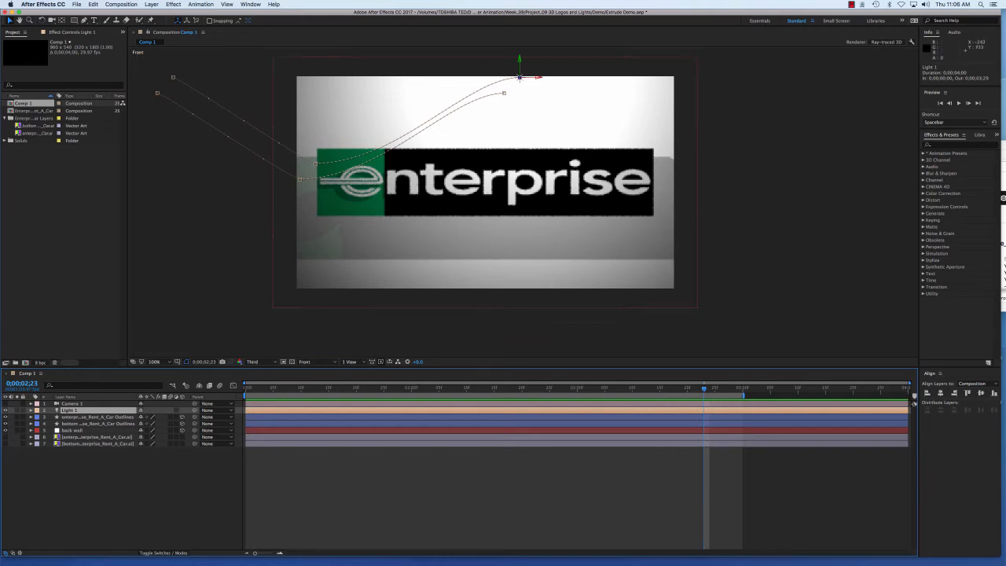
pyautogui.click(31, 410)
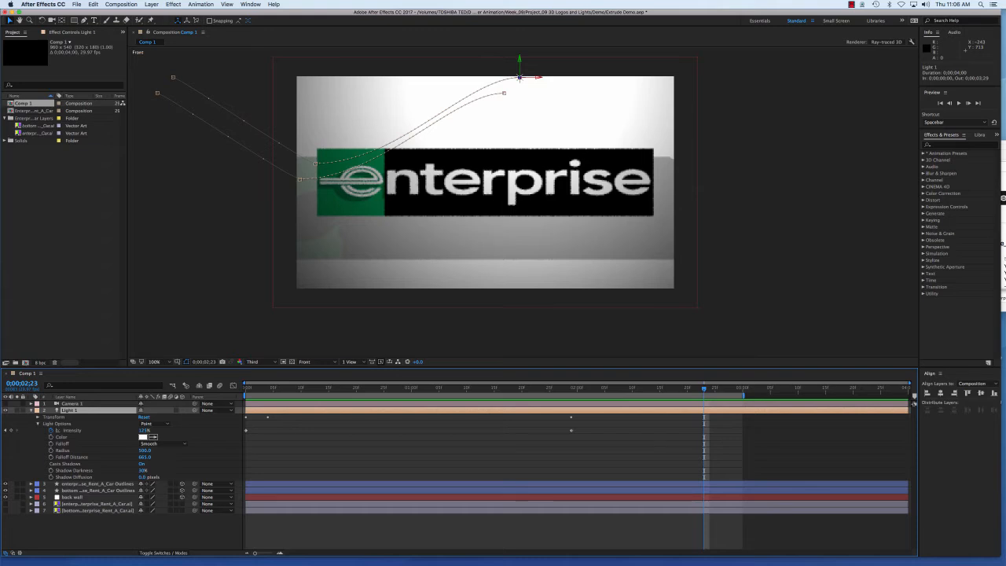
pyautogui.press('p')
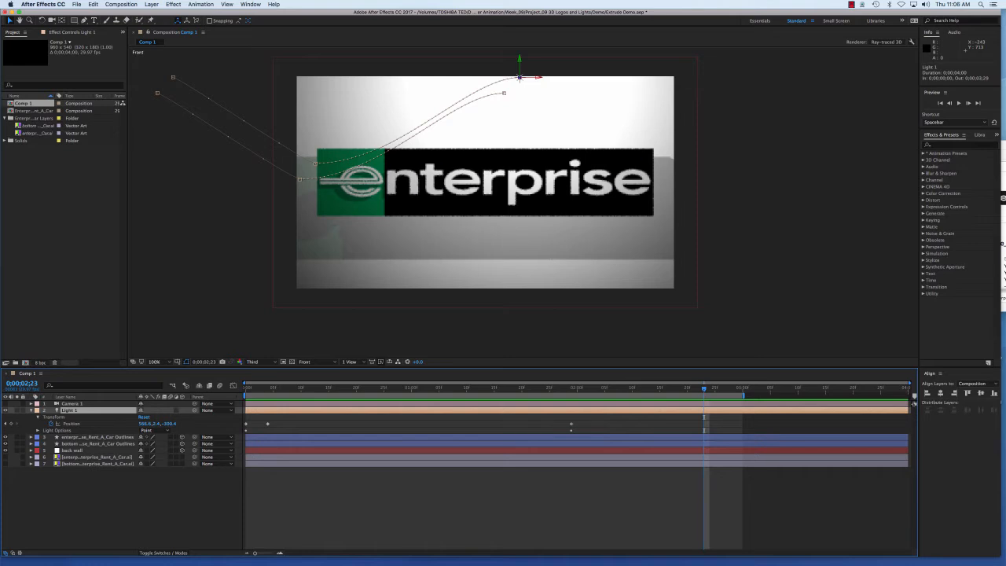
pyautogui.click(72, 423)
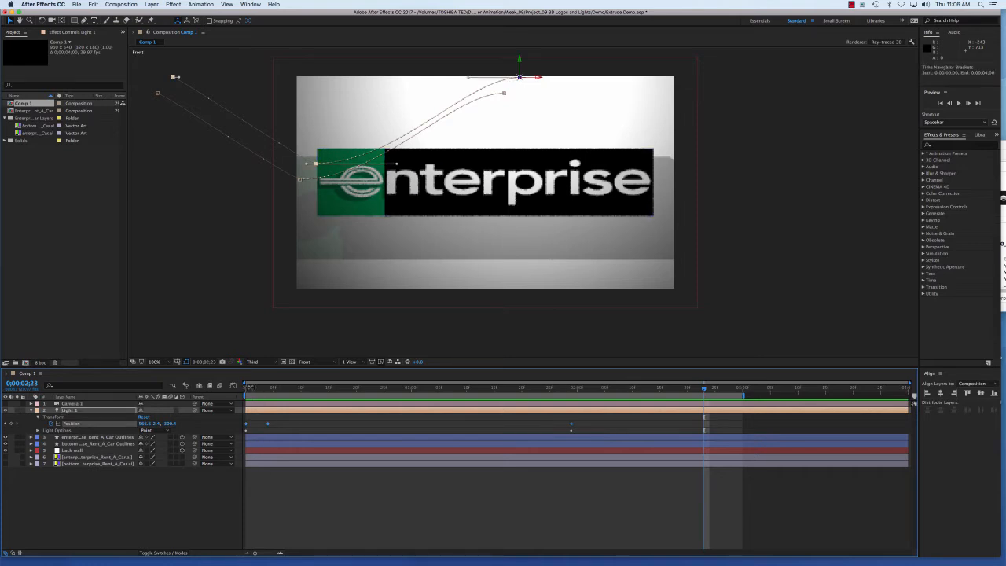
pyautogui.moveTo(246, 386)
pyautogui.mouseDown()
pyautogui.moveTo(264, 388)
pyautogui.moveTo(242, 387)
pyautogui.mouseUp()
# - Collapse Light 1's Transform properties and expand its Light Options to examine the intensity, falloff and shadow settings
pyautogui.click(37, 417)
pyautogui.click(56, 423)
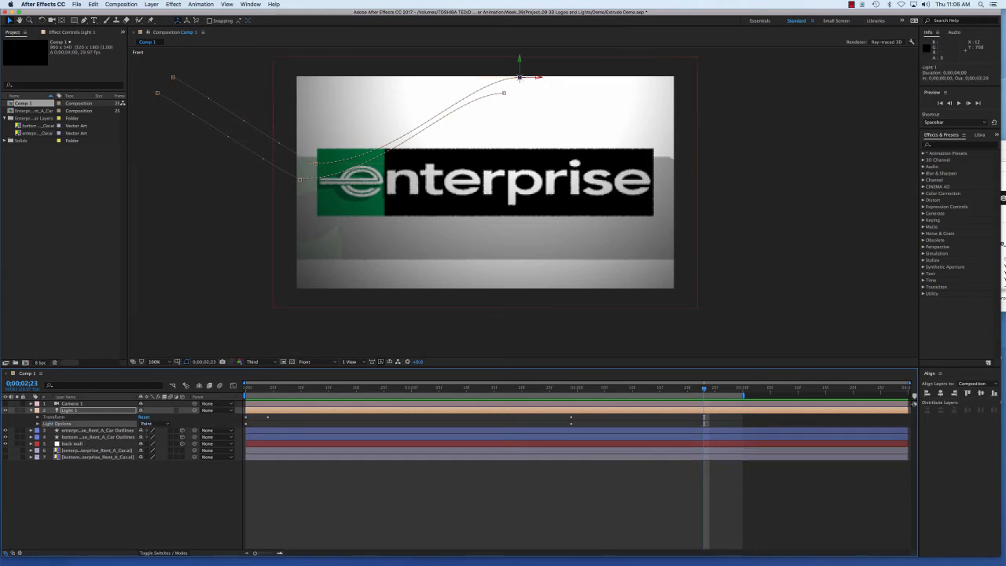
pyautogui.click(37, 424)
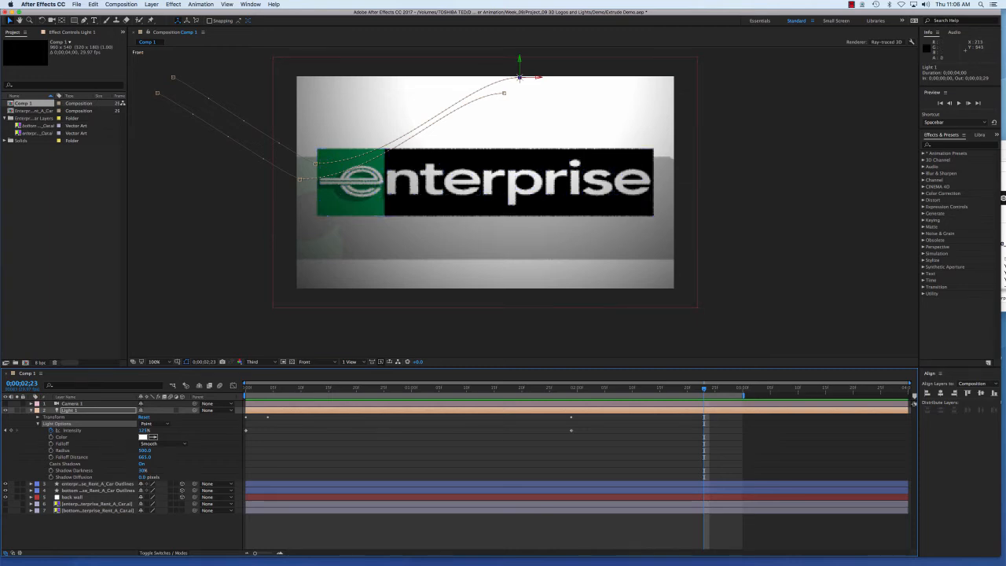
# - Preview Light 1's animation from the first frame to examine how its Intensity changes between keyframes
pyautogui.click(375, 533)
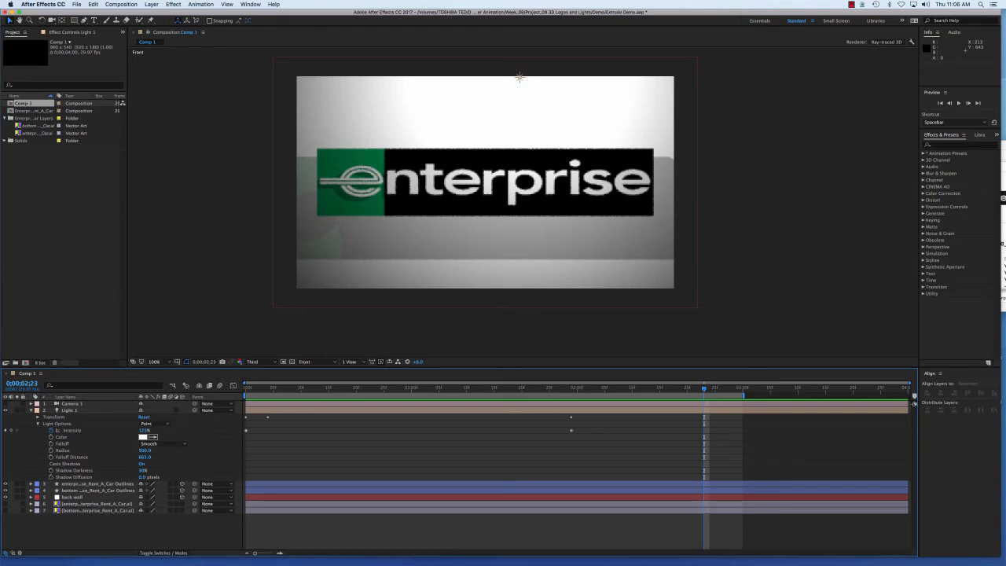
pyautogui.click(61, 437)
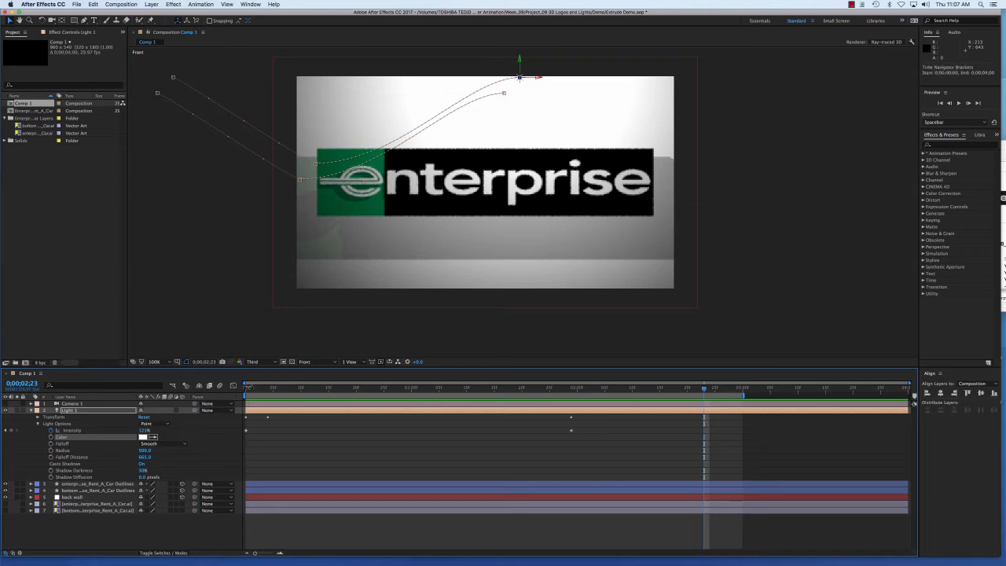
pyautogui.moveTo(250, 386)
pyautogui.mouseDown()
pyautogui.moveTo(258, 385)
pyautogui.moveTo(246, 386)
pyautogui.mouseUp()
pyautogui.press('Home')
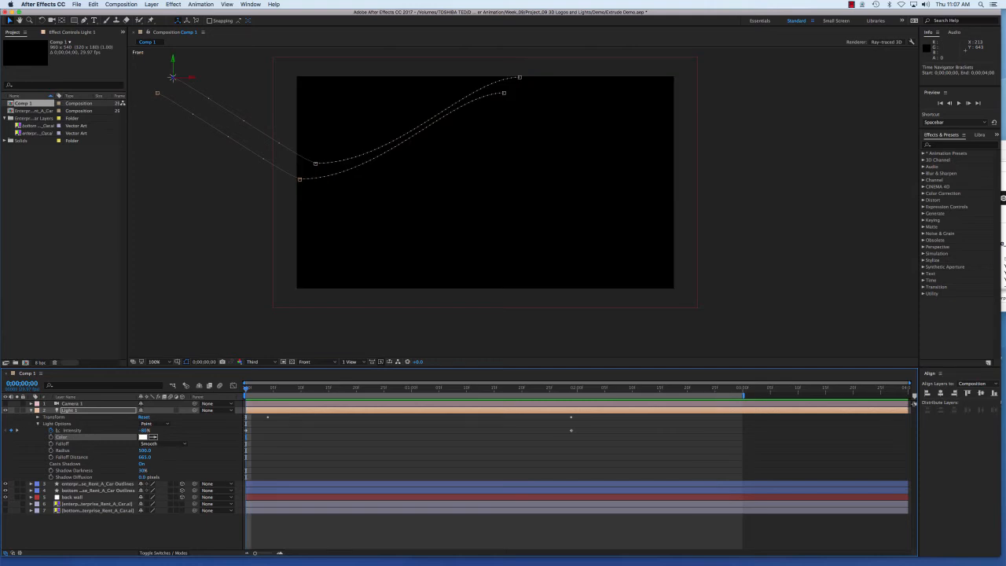
pyautogui.press('space')
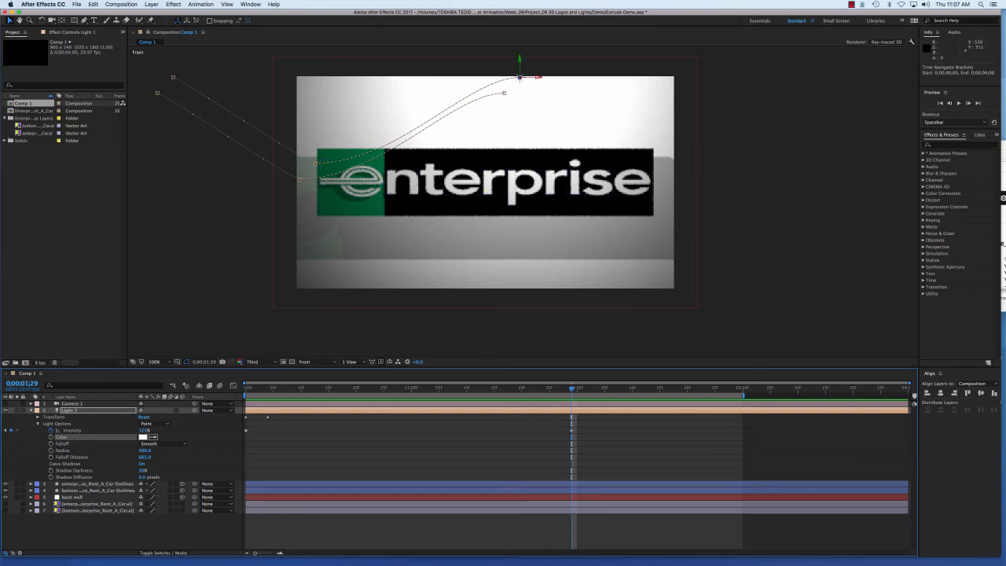
# - Replay the light animation from the start and check the frame at 0;00;01;18 to compare brightness and shadows across the logo
pyautogui.moveTo(144, 430); pyautogui.dragTo(94, 430)
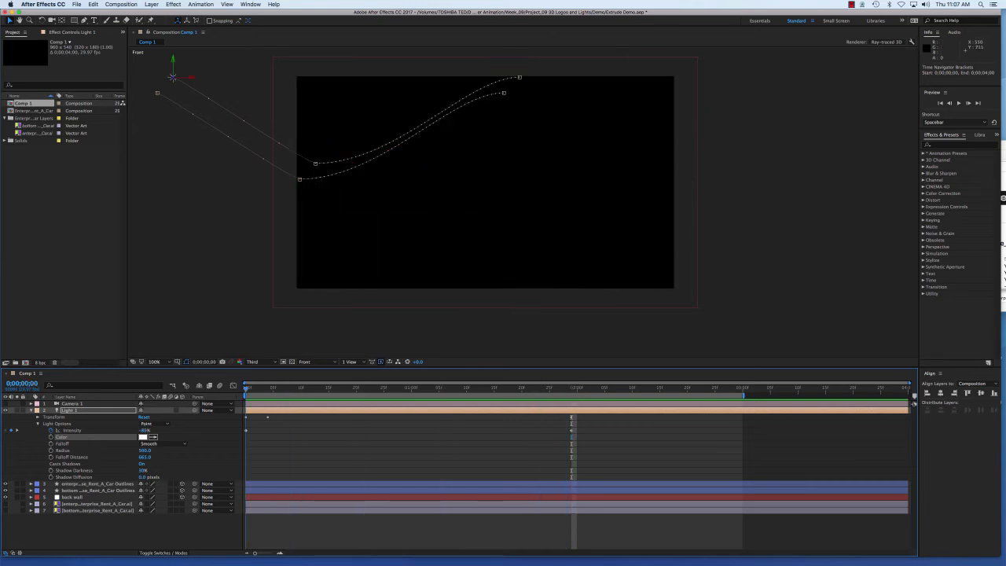
pyautogui.press('Home')
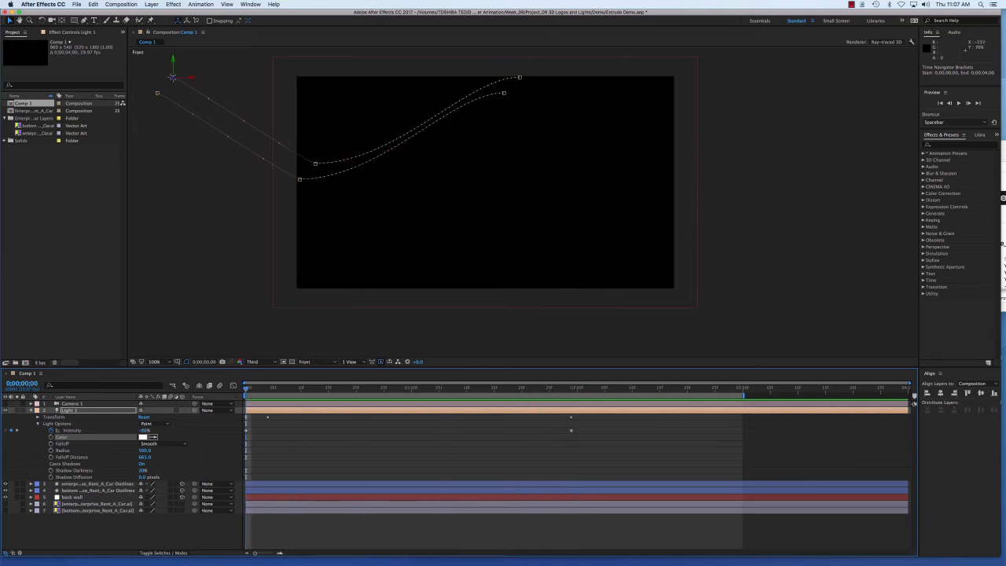
pyautogui.press('space')
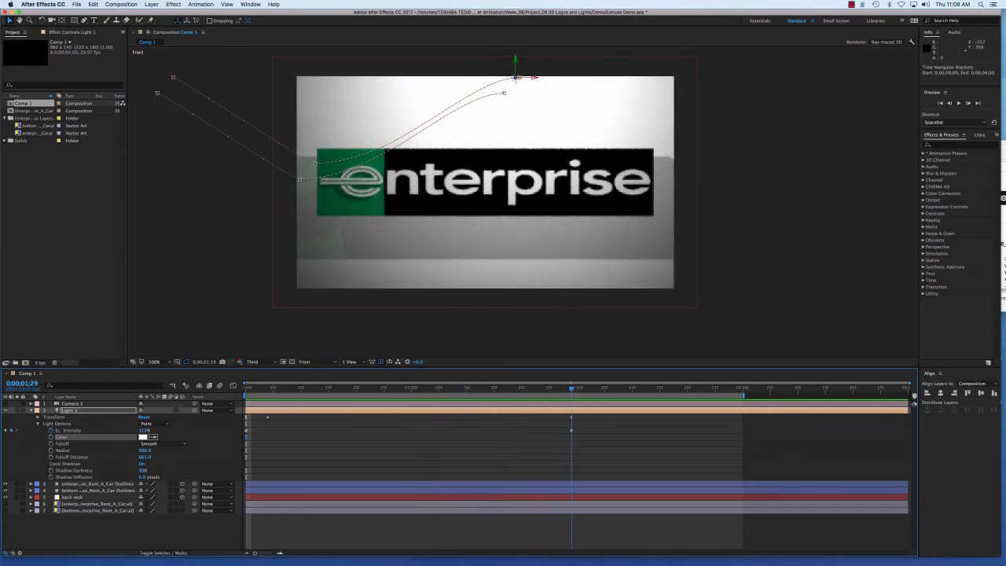
pyautogui.press('space')
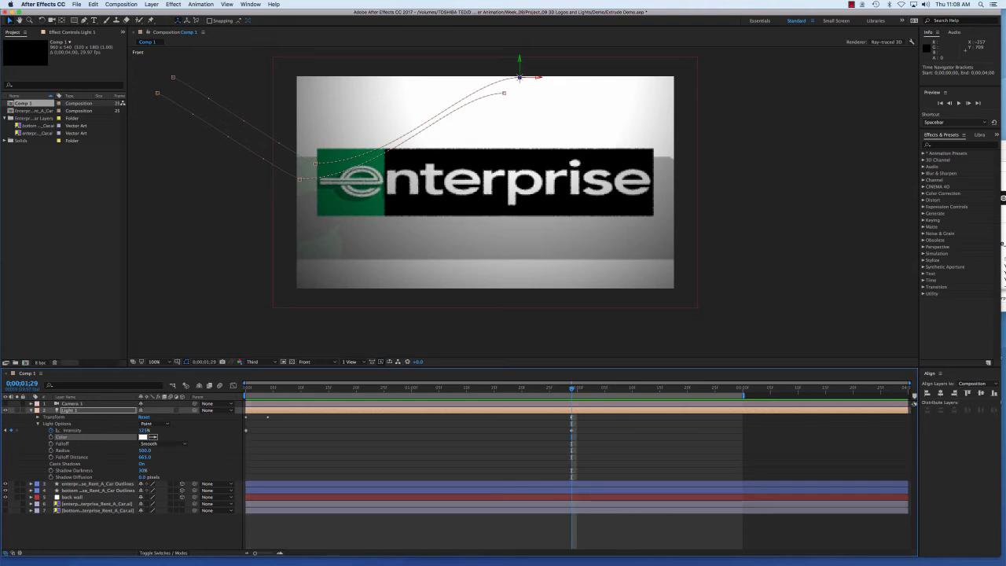
pyautogui.moveTo(571, 388); pyautogui.dragTo(510, 388)
pyautogui.press('space')
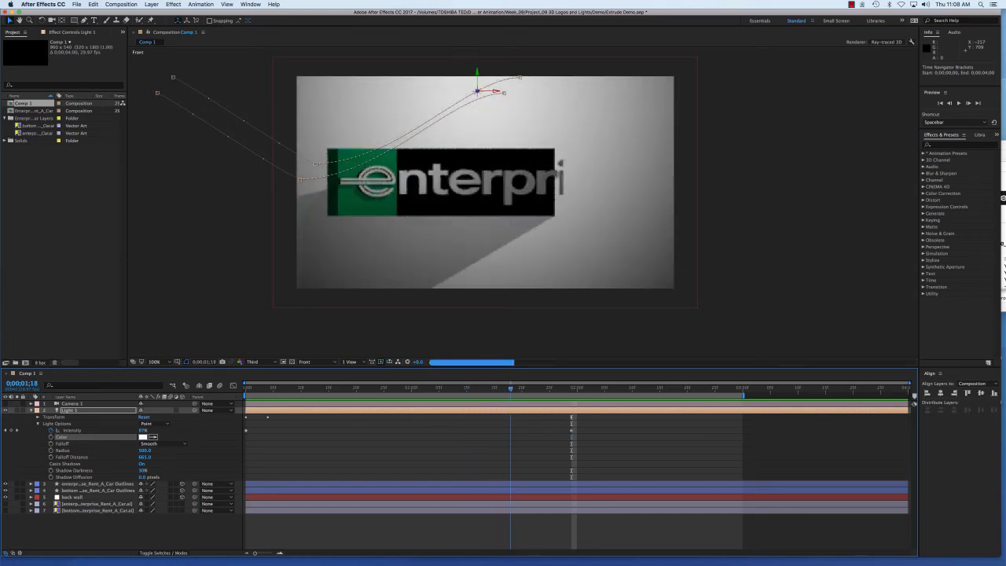
pyautogui.press('space')
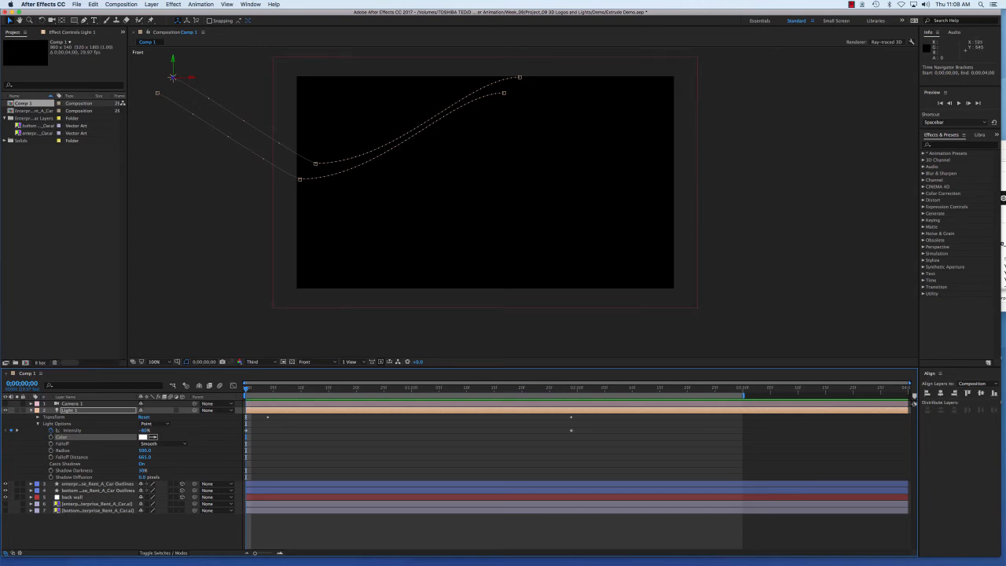
# - Try raising Light 1's Intensity to about 176% at 0;00;01;29 and undo the change
pyautogui.moveTo(247, 388); pyautogui.dragTo(572, 388)
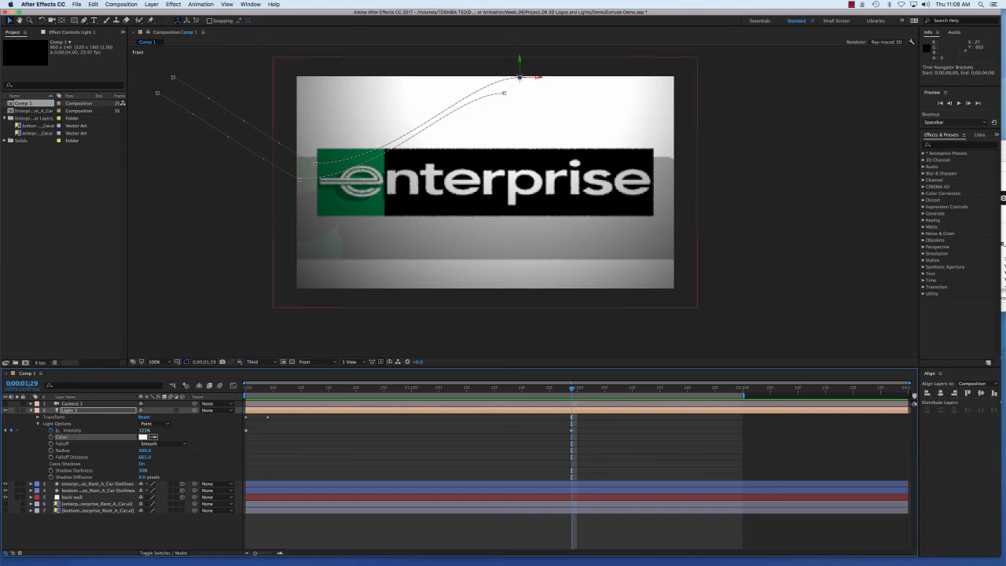
pyautogui.moveTo(145, 430); pyautogui.dragTo(165, 433)
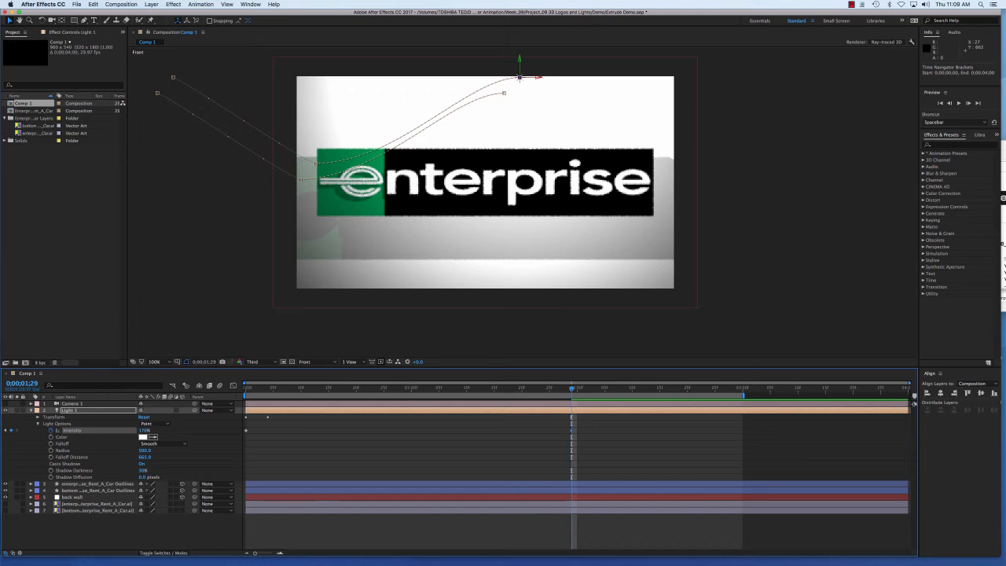
pyautogui.press('super+z')
# - Return to the first frame, collapse Light 1's properties and hide the Light 1 layer
pyautogui.moveTo(571, 388); pyautogui.dragTo(245, 388)
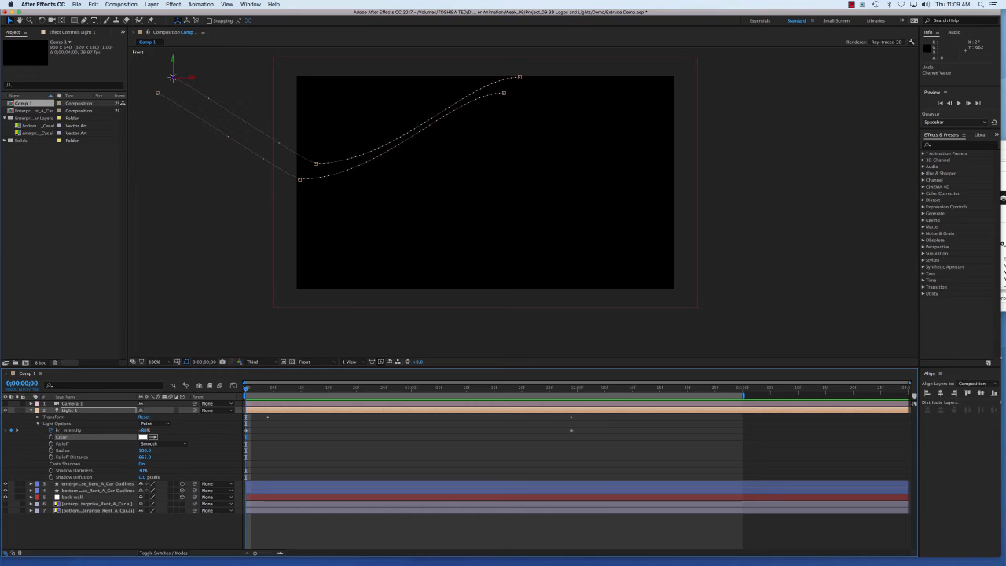
pyautogui.click(31, 410)
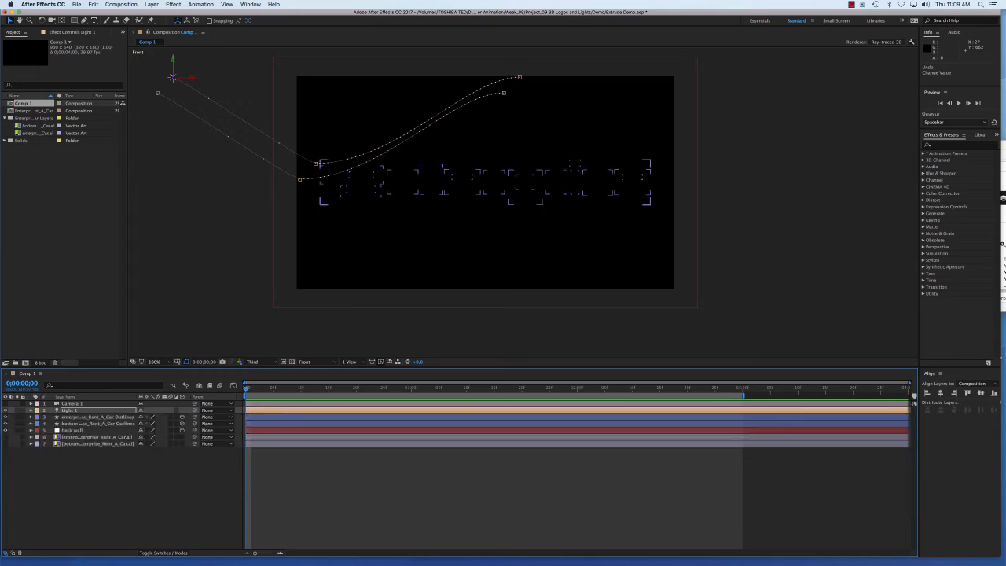
pyautogui.click(101, 481)
pyautogui.click(173, 77)
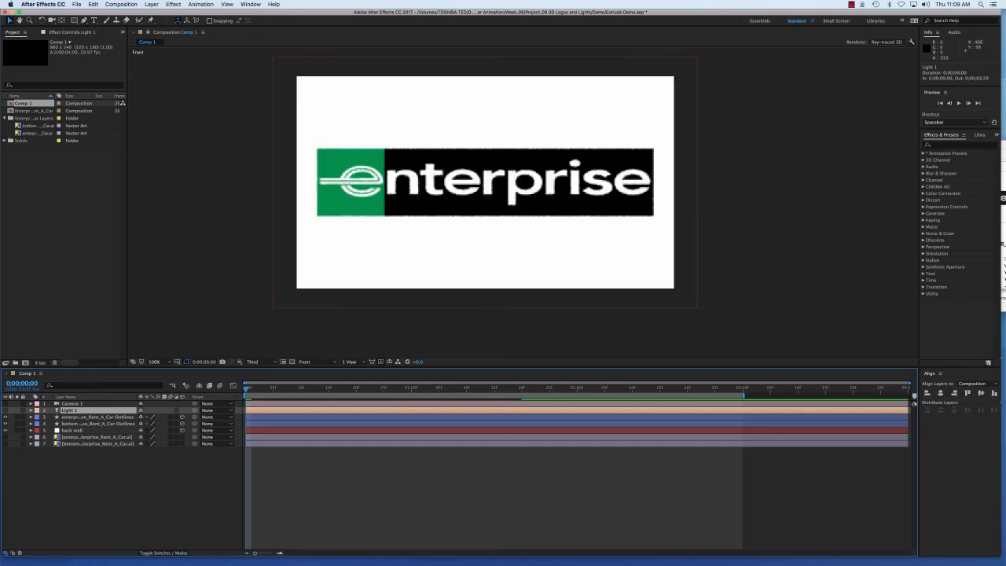
# - Add a second Point light named Light 2 with 100% intensity, Smooth falloff and Casts Shadows enabled
pyautogui.click(151, 4)
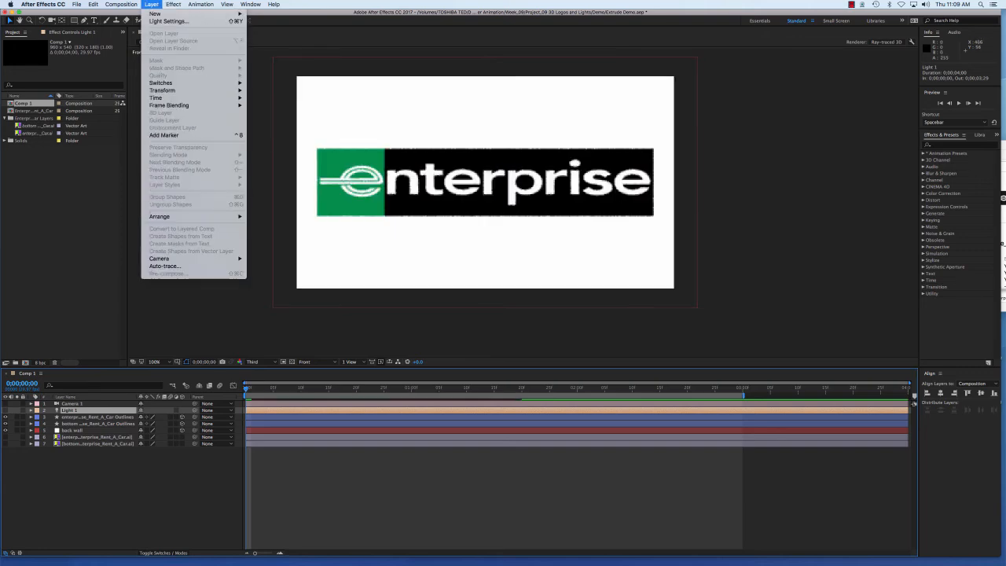
pyautogui.moveTo(155, 13)
pyautogui.click(263, 31)
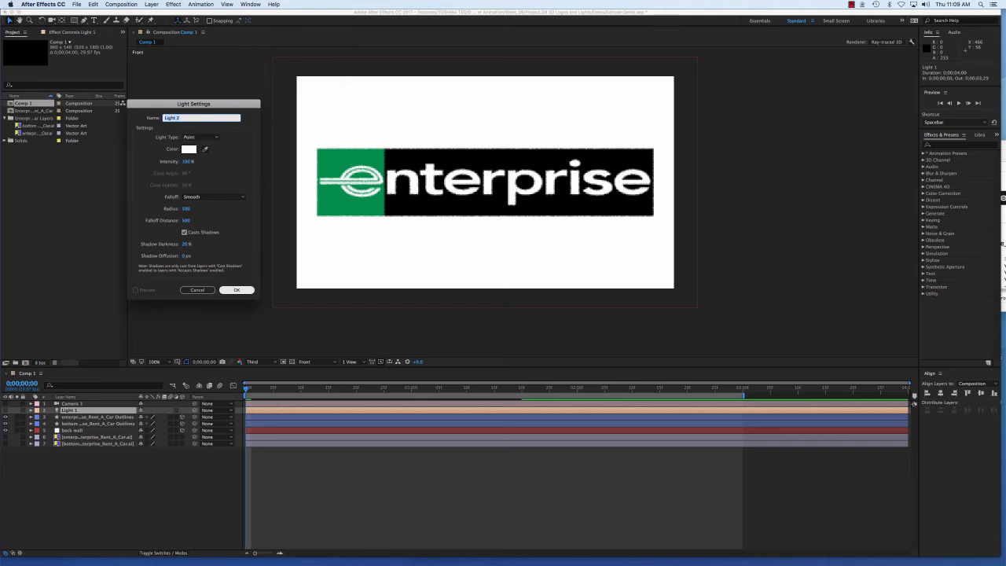
pyautogui.click(237, 290)
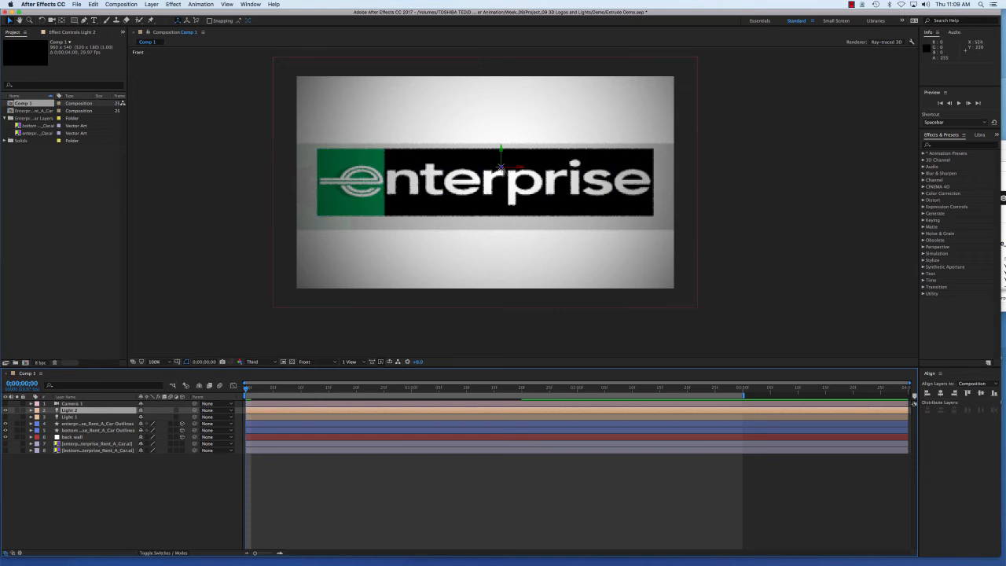
# - Expand the Light 2 layer and reveal its Position property under Transform
pyautogui.press('.')
pyautogui.press(',')
pyautogui.press(',')
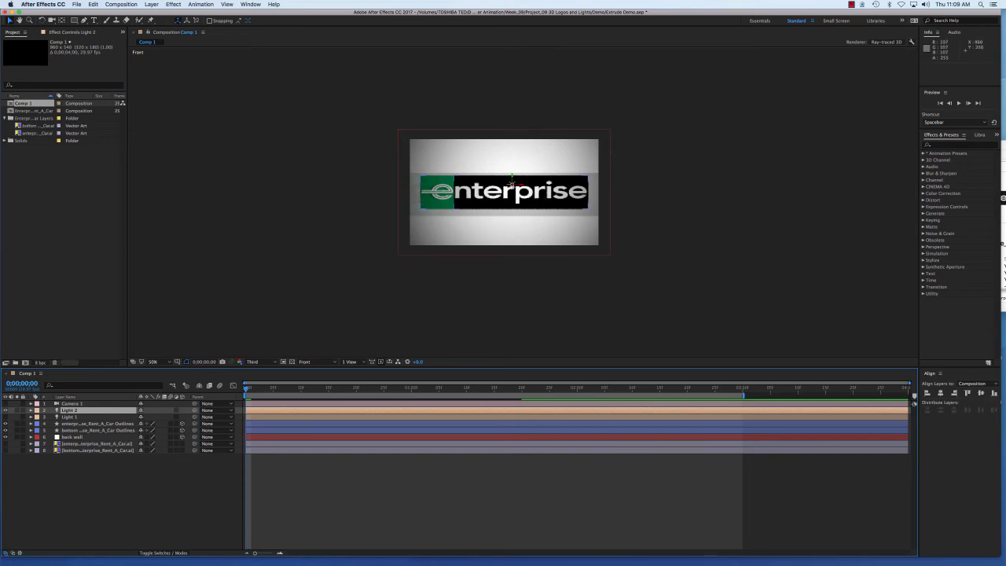
pyautogui.press('.')
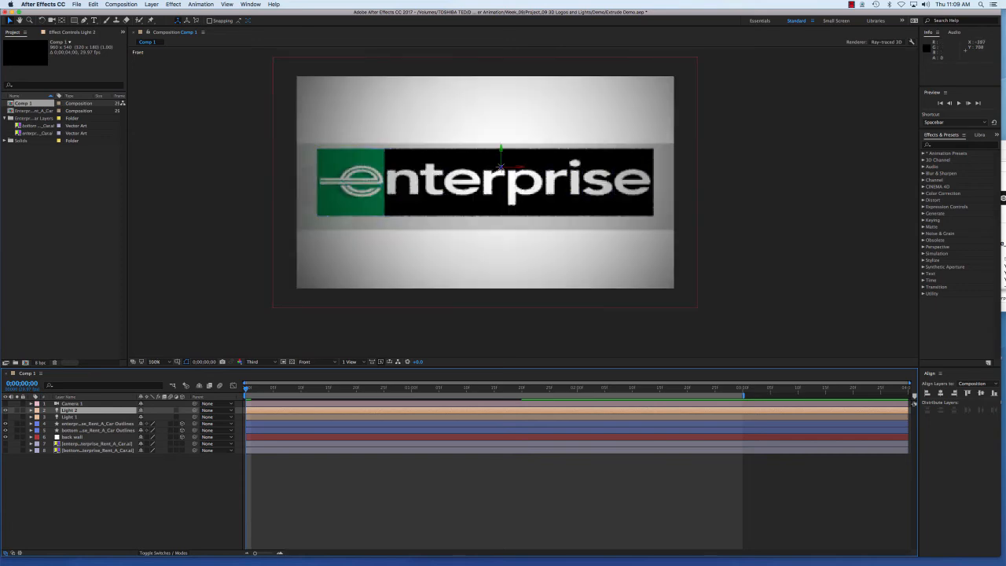
pyautogui.click(32, 410)
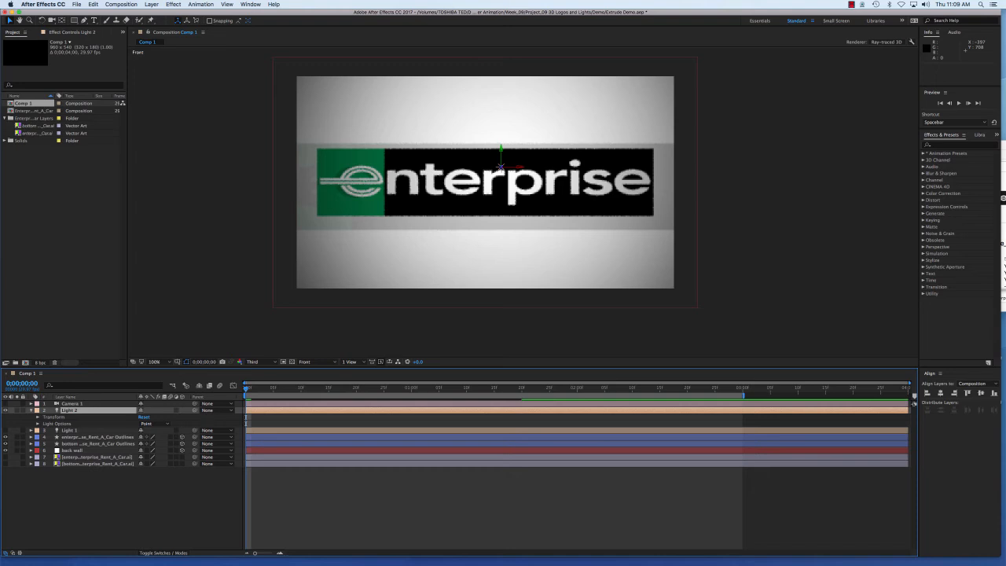
pyautogui.hotkey('shift', 'p')
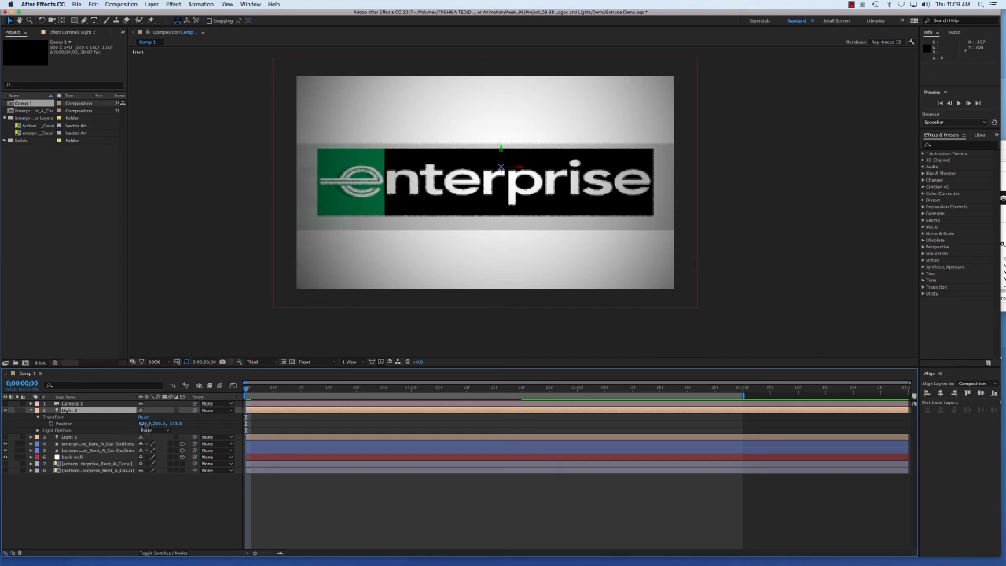
# - Try shifting Light 2's Position values, including its depth to -211.3, and undo the changes
pyautogui.moveTo(146, 429); pyautogui.dragTo(174, 434)
pyautogui.press('super+z')
pyautogui.moveTo(177, 426); pyautogui.dragTo(220, 427)
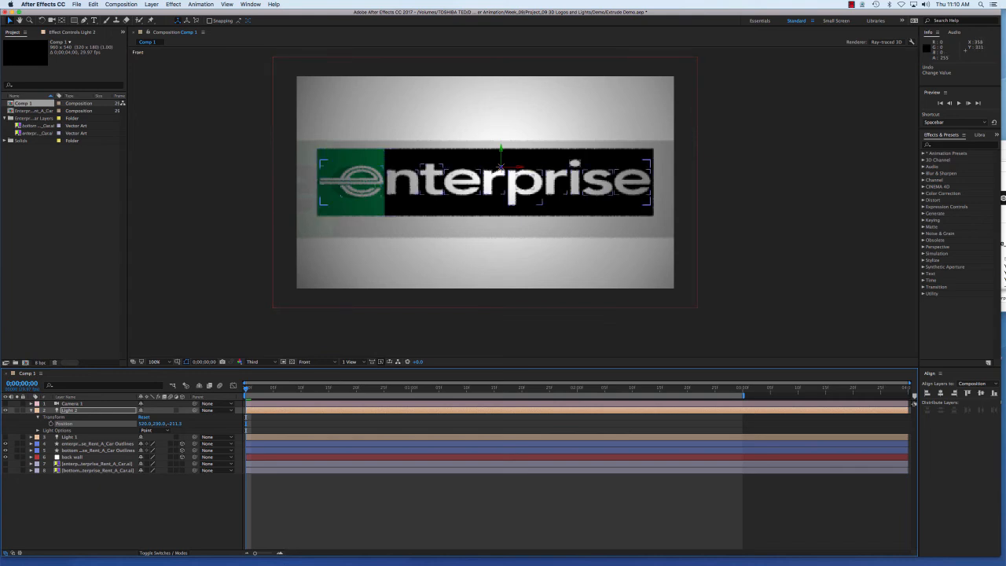
pyautogui.press('super+z')
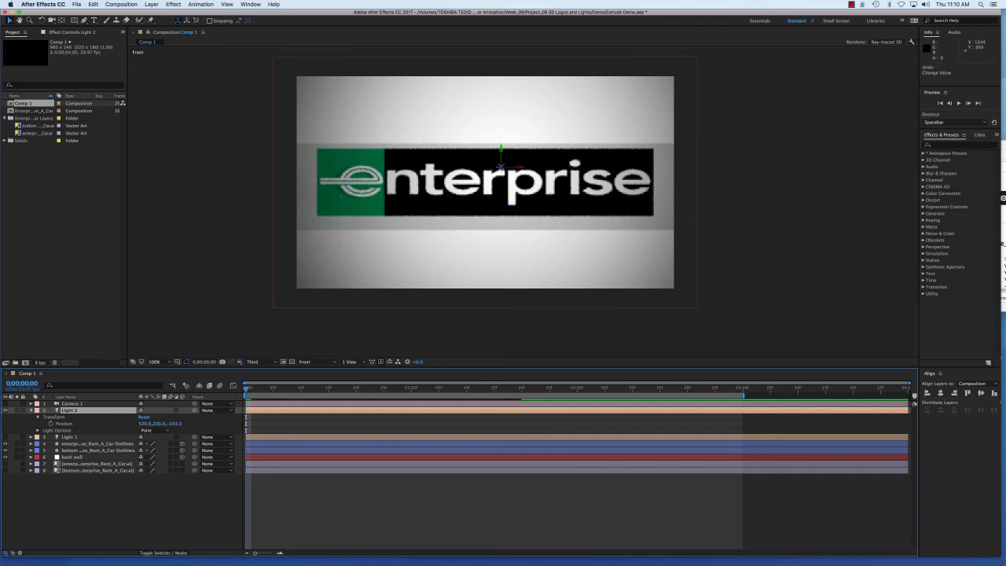
# - Move Light 2 along the X axis to -742, well left of the logo, and start Position keyframing at the first frame
pyautogui.click(518, 168)
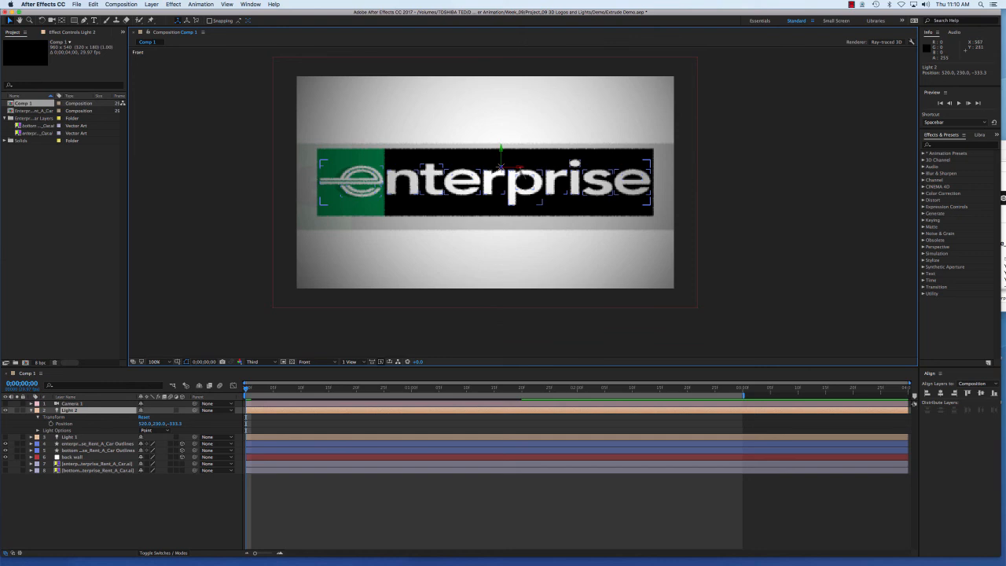
pyautogui.moveTo(521, 168); pyautogui.dragTo(162, 170)
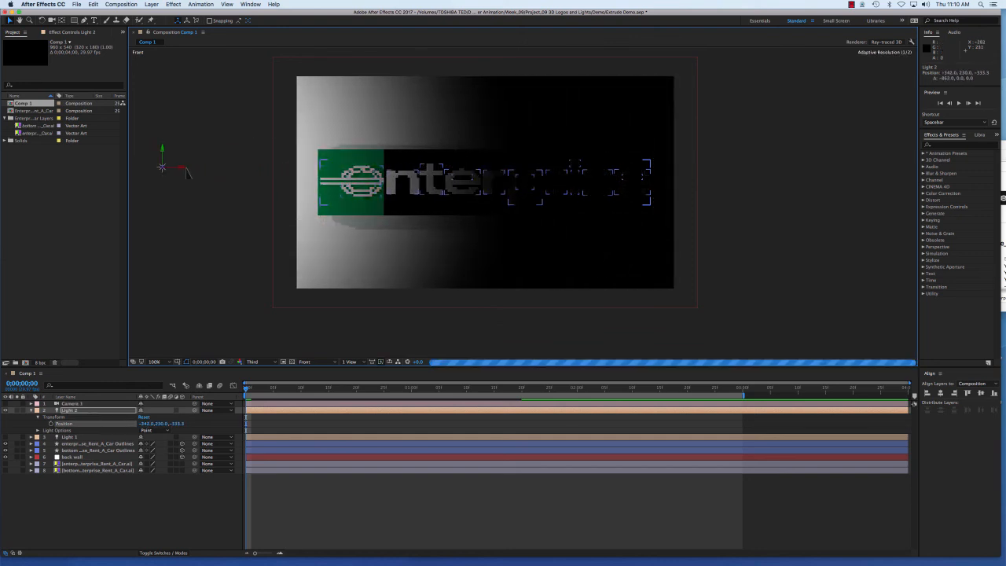
pyautogui.scroll(2, 263, 143)
pyautogui.scroll(-4, 263, 144)
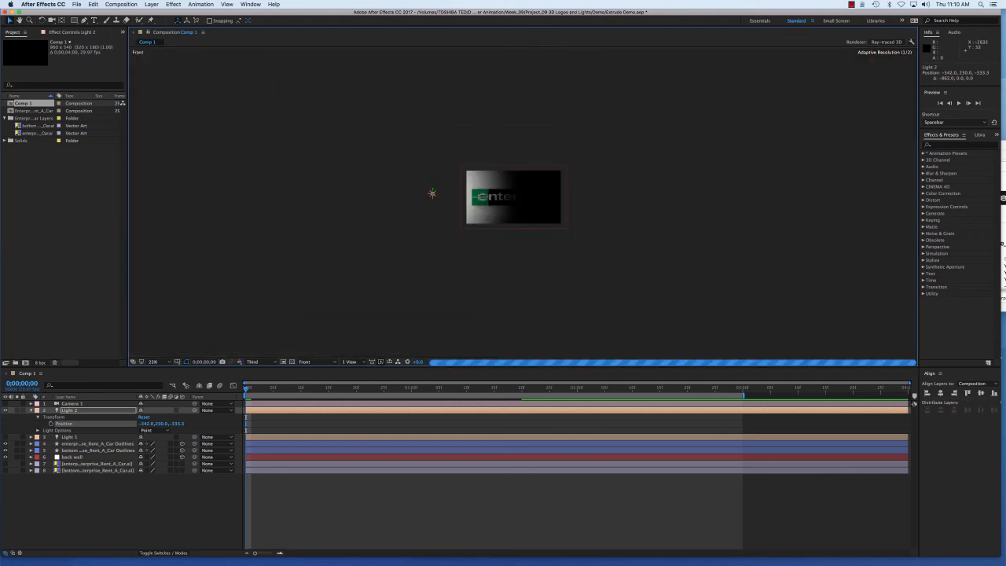
pyautogui.moveTo(439, 194)
pyautogui.mouseDown()
pyautogui.moveTo(422, 198)
pyautogui.moveTo(435, 198)
pyautogui.mouseUp()
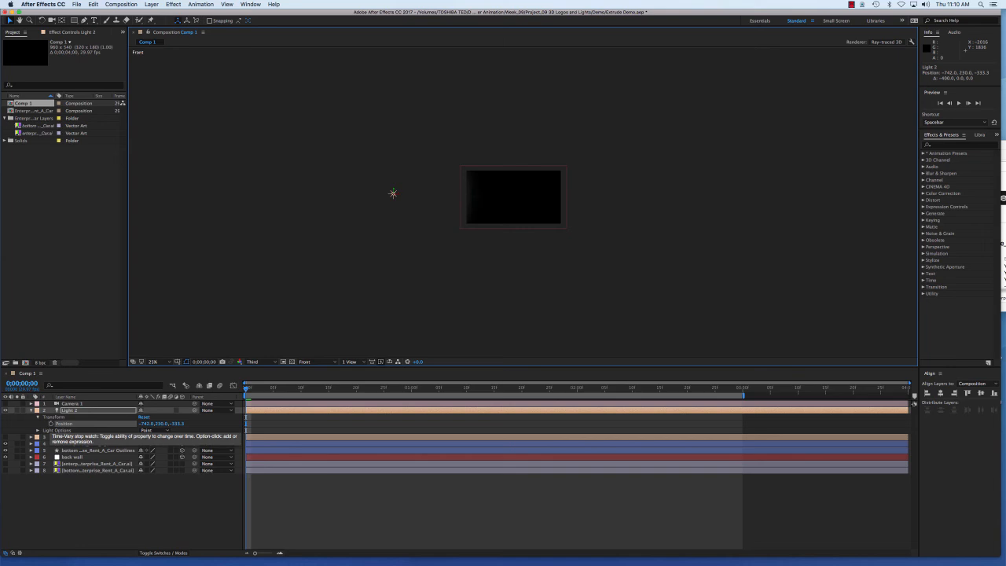
pyautogui.click(50, 424)
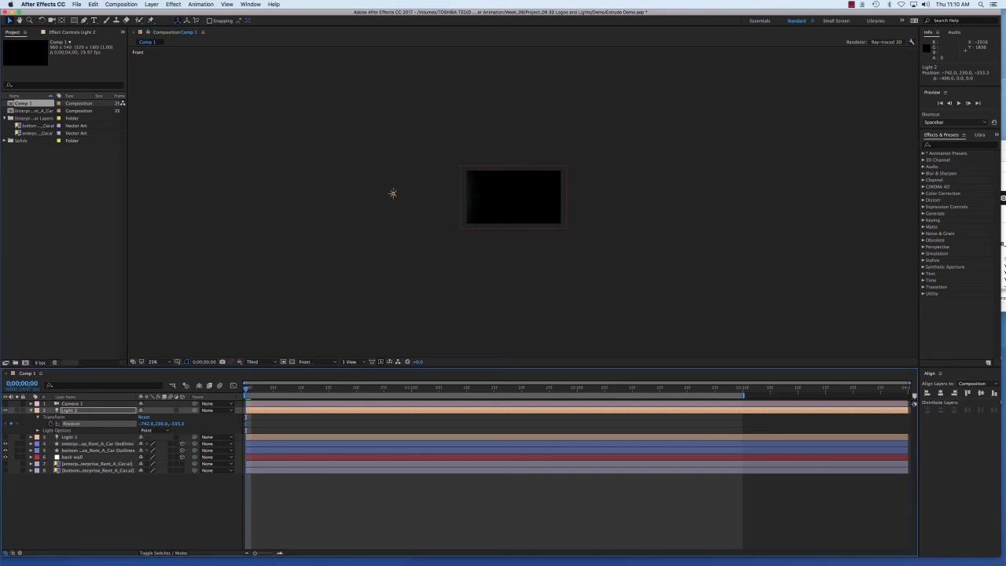
# - Add a Position keyframe for Light 2 at 0;00;01;10 with the light moved along the X axis to 406, in front of the logo
pyautogui.press('space')
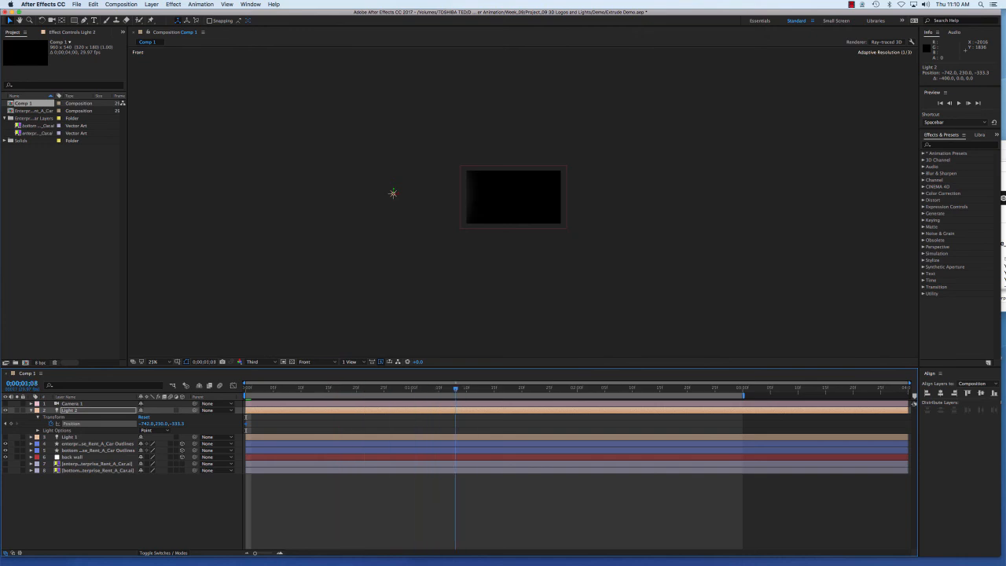
pyautogui.press('space')
pyautogui.hotkey('alt', 'shift', 'p')
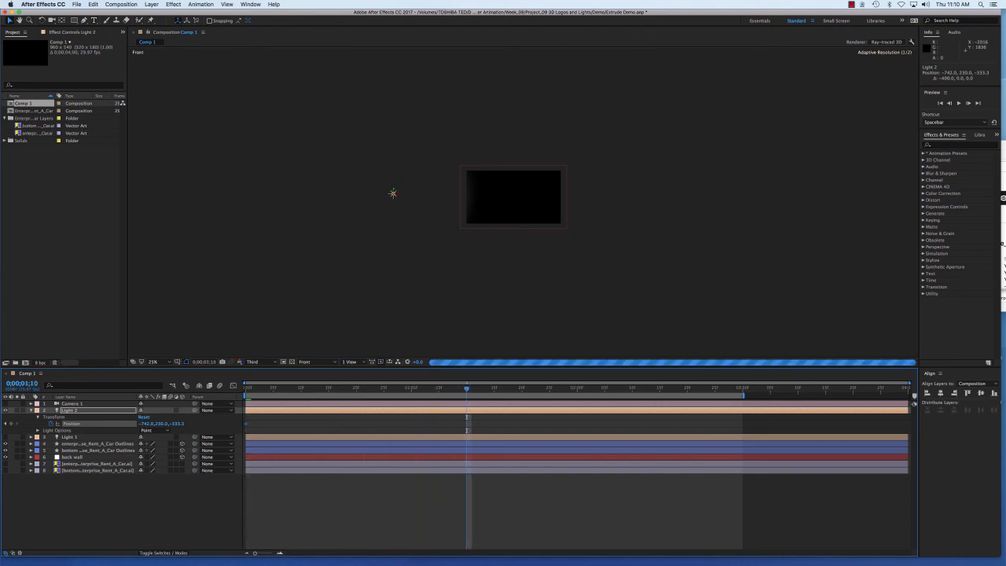
pyautogui.click(399, 198)
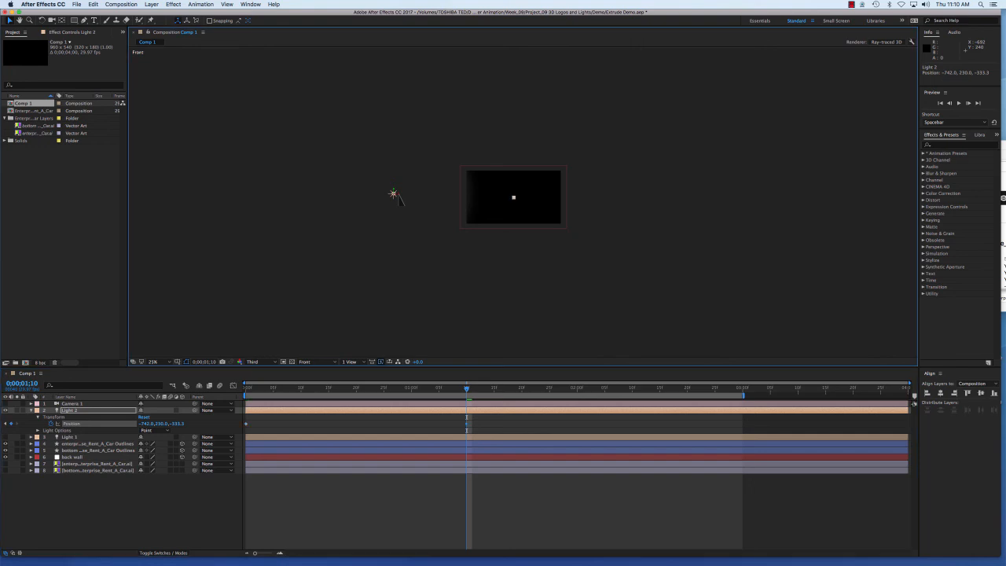
pyautogui.moveTo(399, 198); pyautogui.dragTo(514, 211)
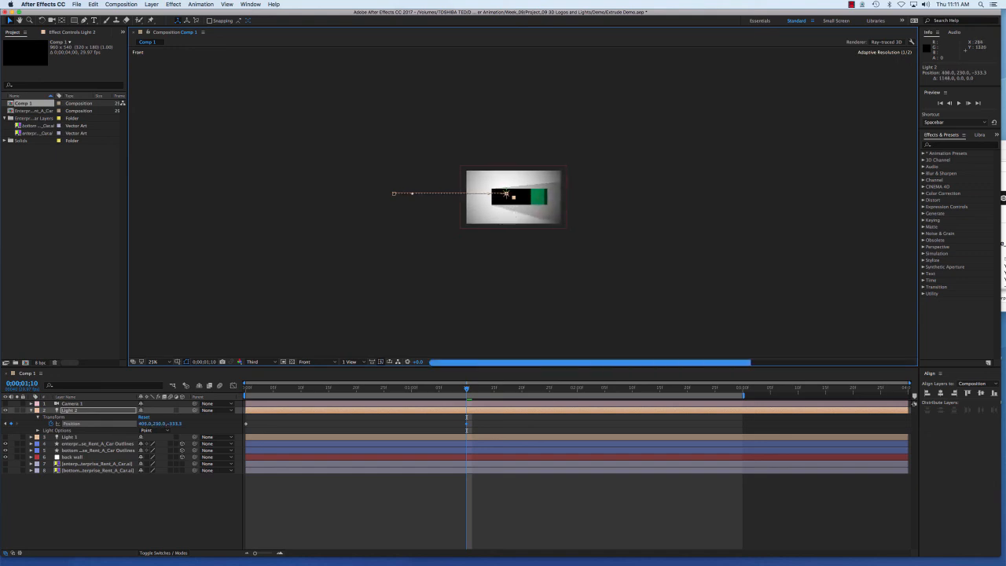
# - Add a Position keyframe for Light 2 at 0;00;02;25 with the light moved along the X axis to 542
pyautogui.click(467, 424)
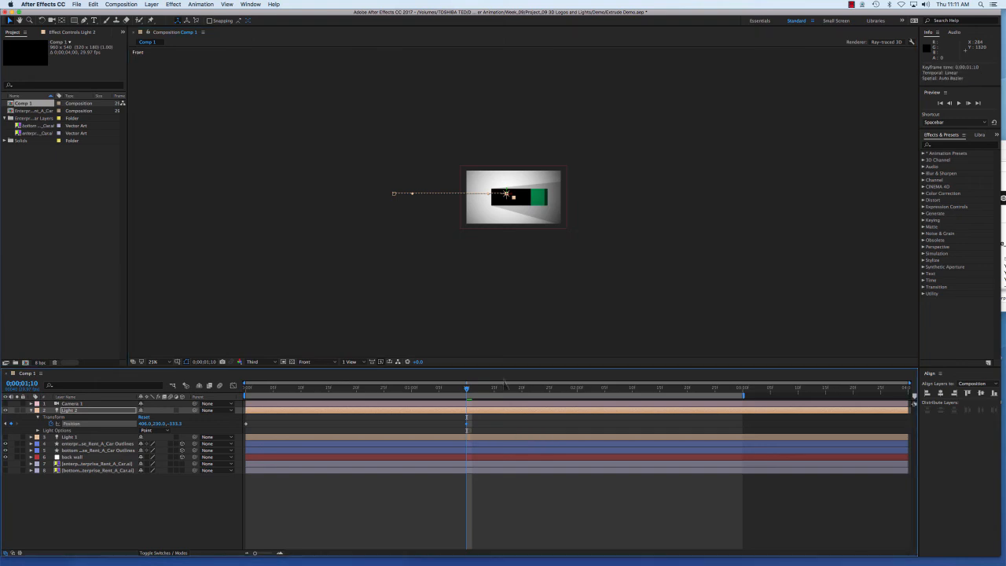
pyautogui.press('space')
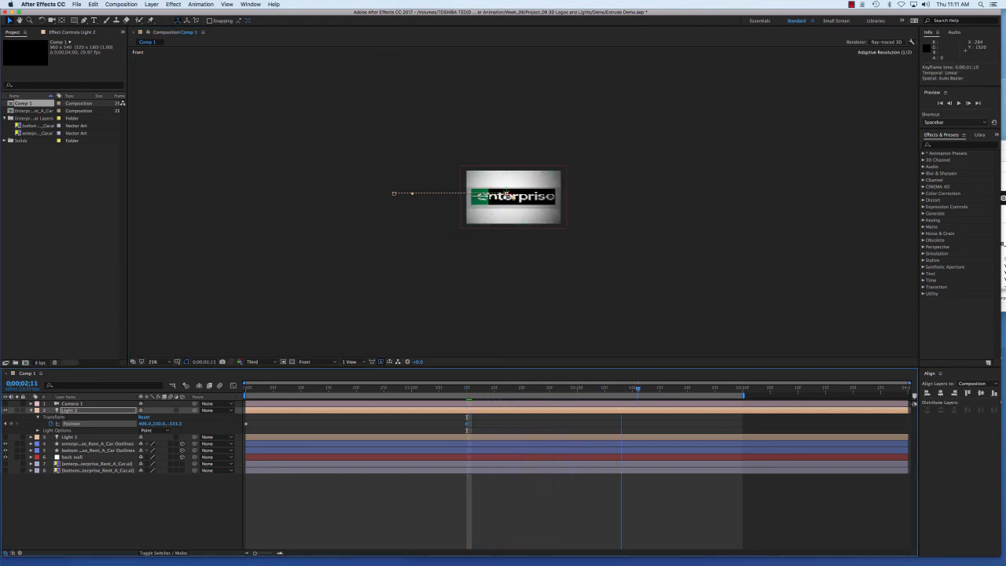
pyautogui.press('space')
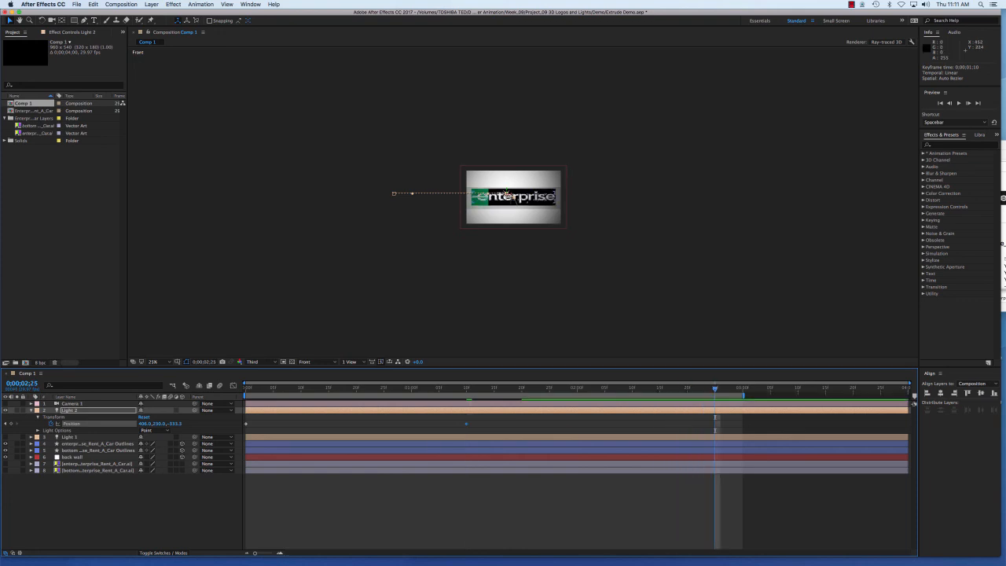
pyautogui.moveTo(507, 193); pyautogui.dragTo(525, 211)
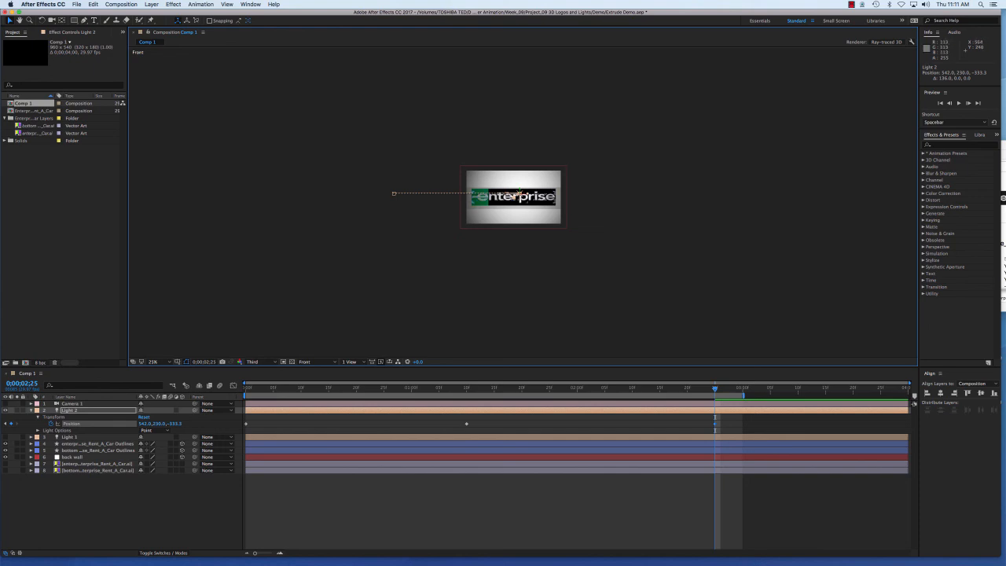
# - Play back Light 2's Position animation from the first frame to check its movement across the logo
pyautogui.press('space')
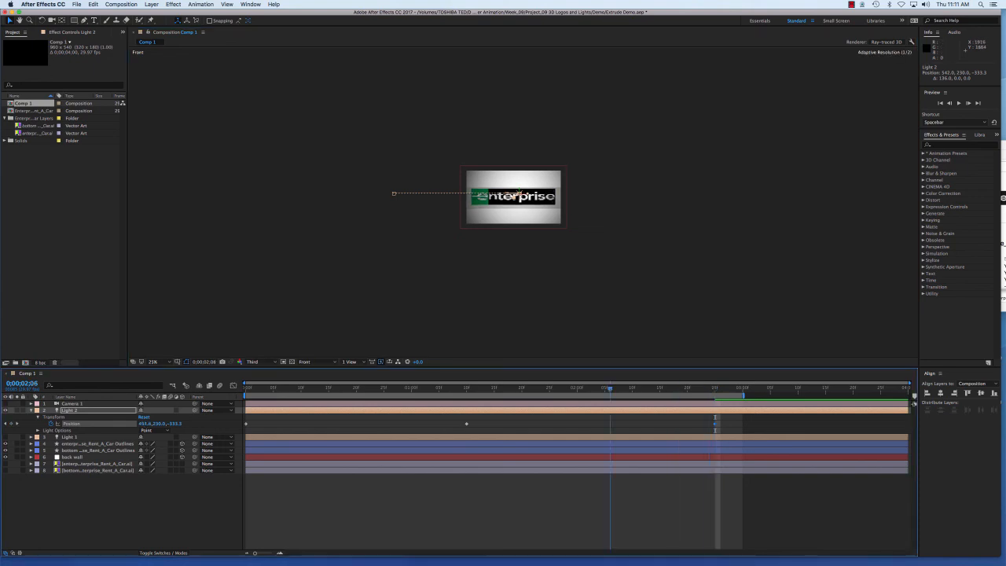
pyautogui.moveTo(296, 388); pyautogui.dragTo(245, 388)
pyautogui.press('space')
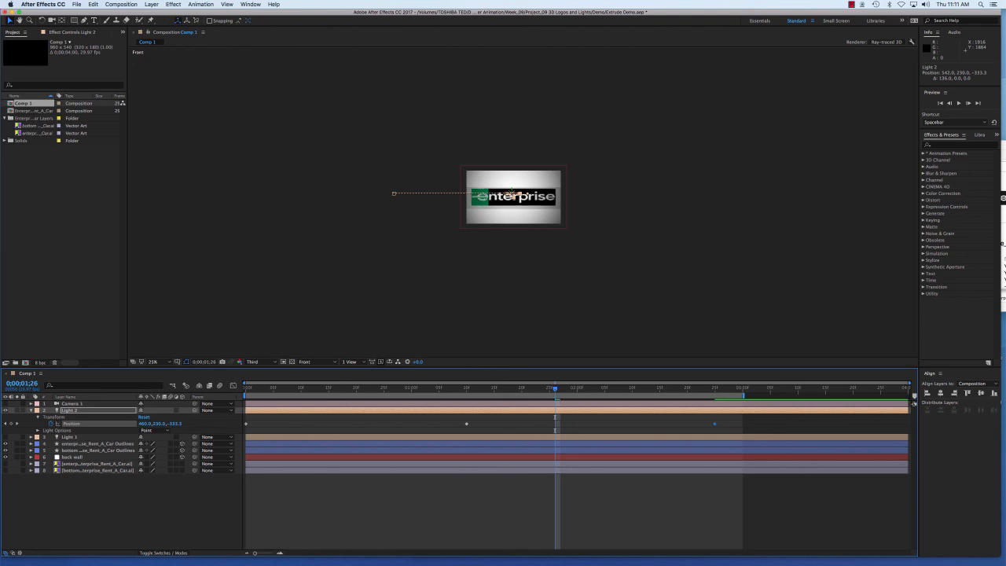
# - Enlarge the Front view of the composition to 100% and deselect Light 2 to inspect the lit logo
pyautogui.press('F3')
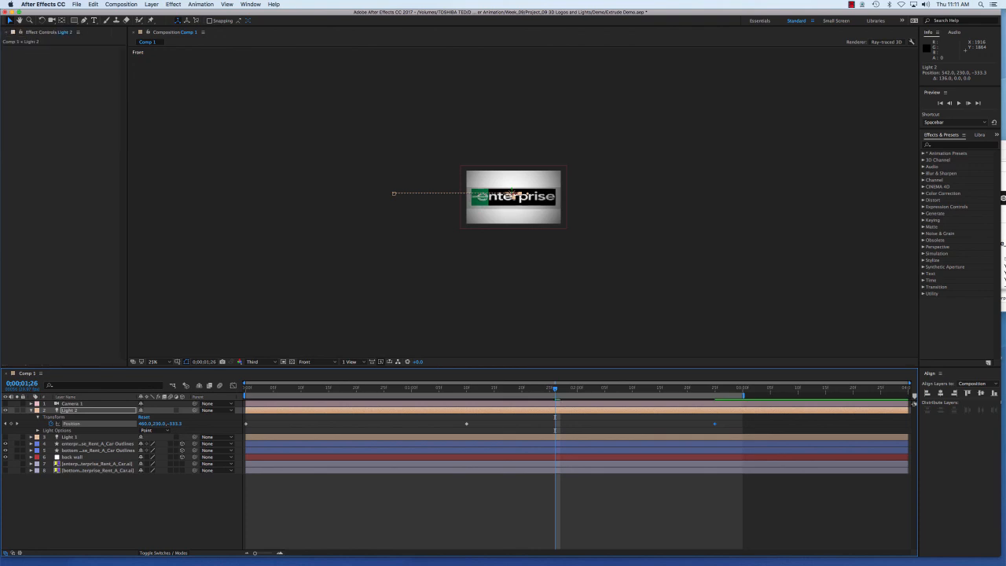
pyautogui.press('F3')
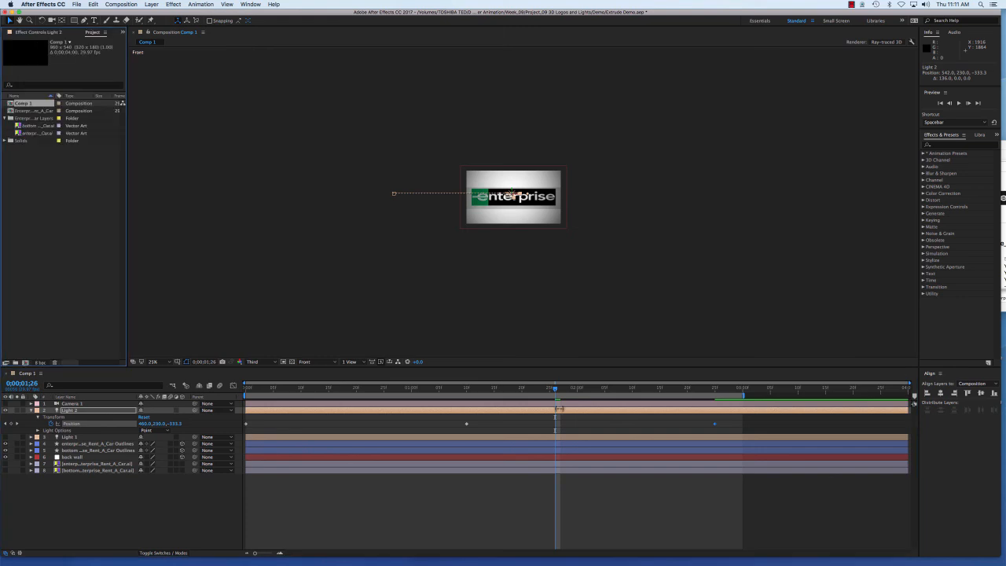
pyautogui.press('.')
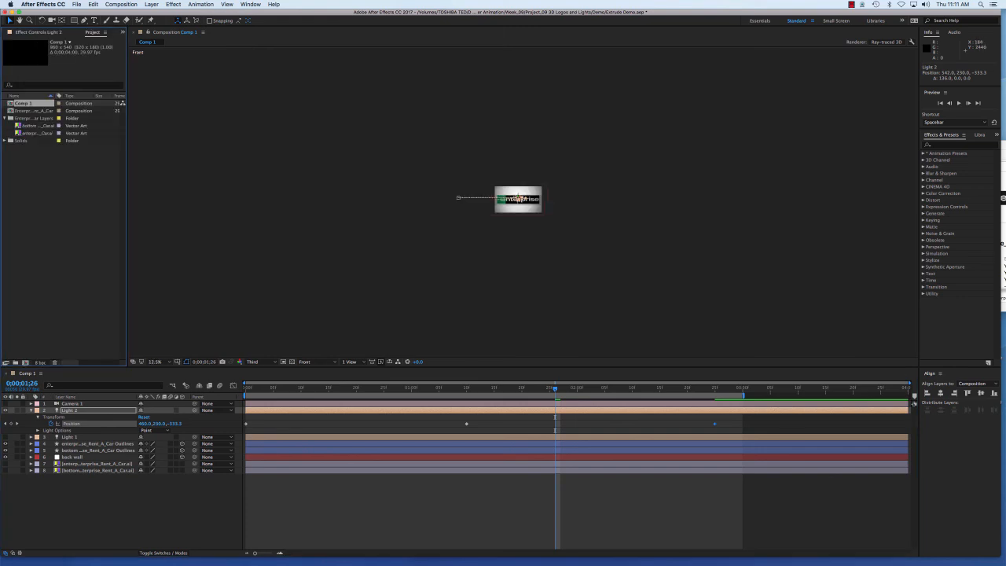
pyautogui.press('.')
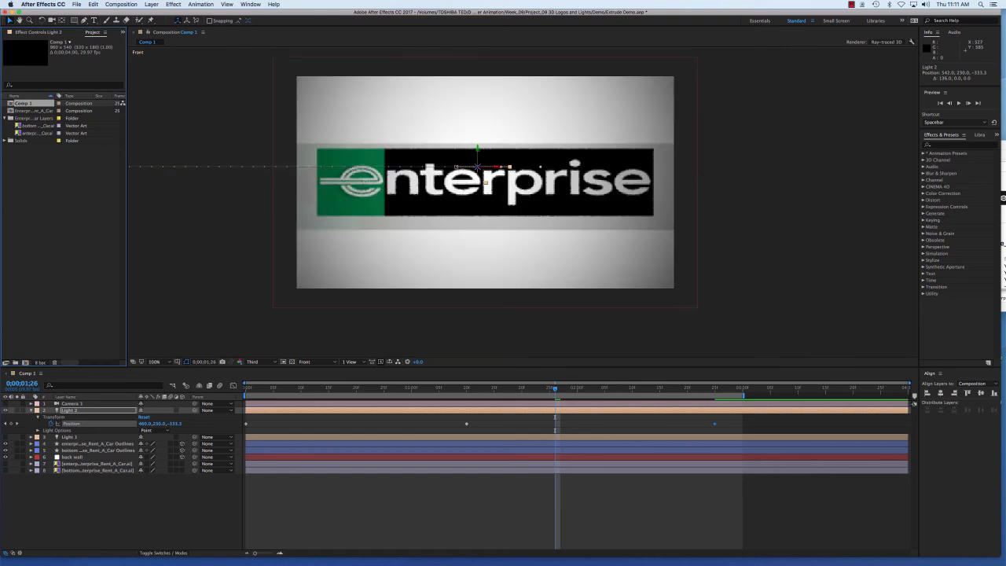
pyautogui.press('F2')
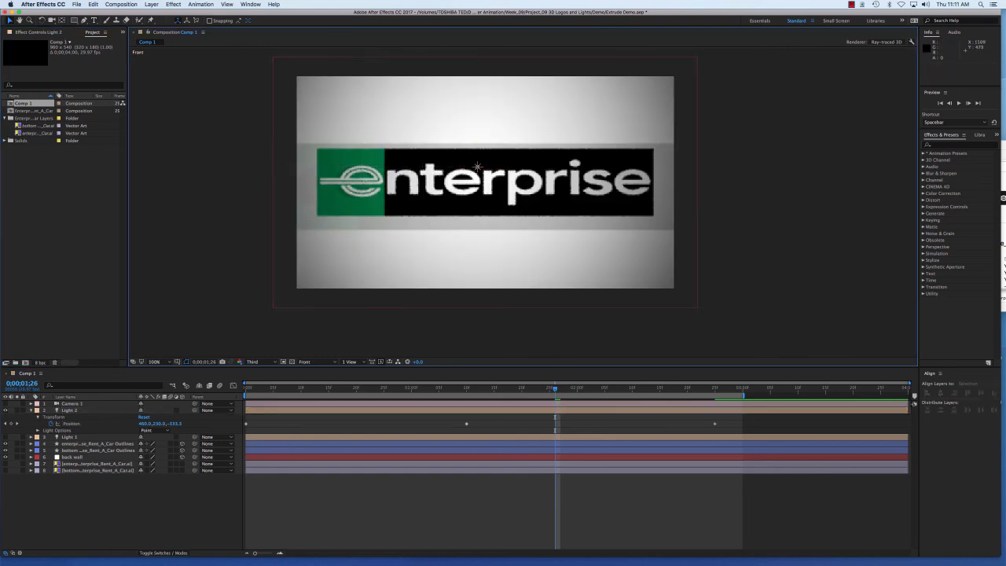